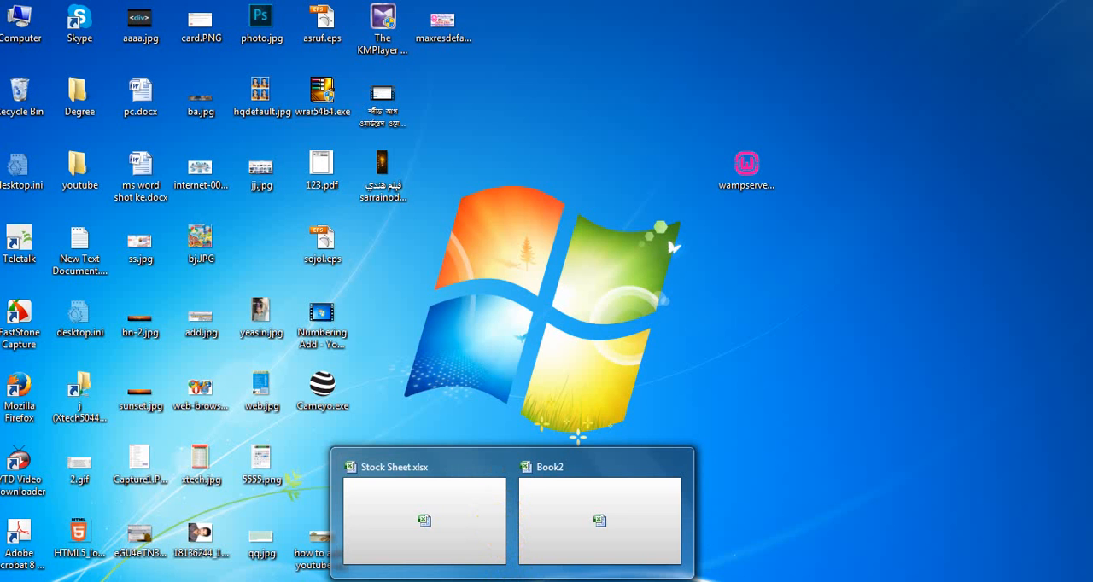
# - Look at the Stock Sheet workbook, and bring the Book2 workbook with the meter table to the front
pyautogui.click(466, 539)
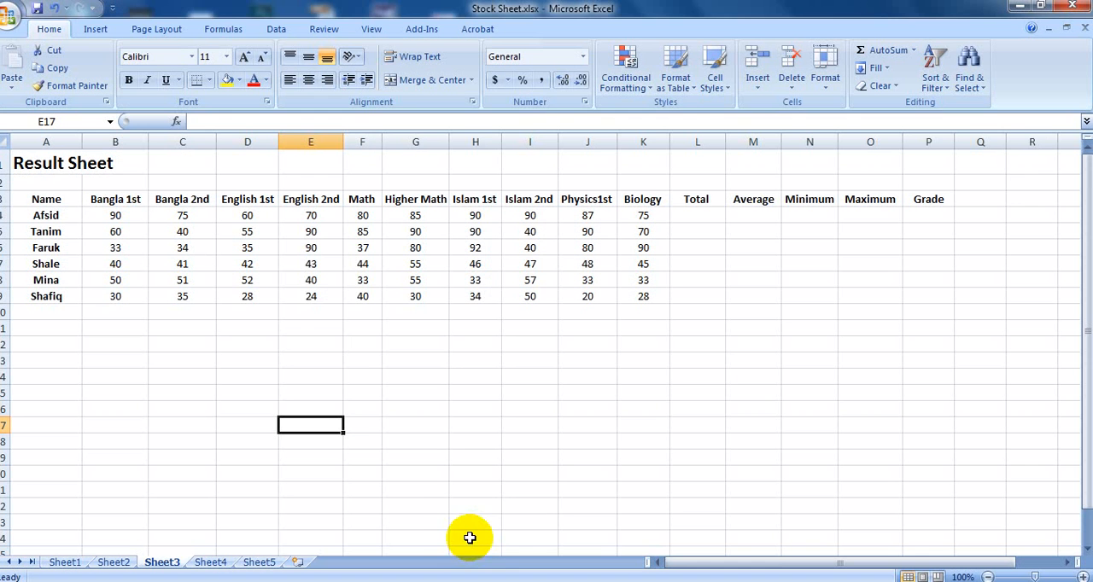
pyautogui.moveTo(554, 569)
pyautogui.click(570, 532)
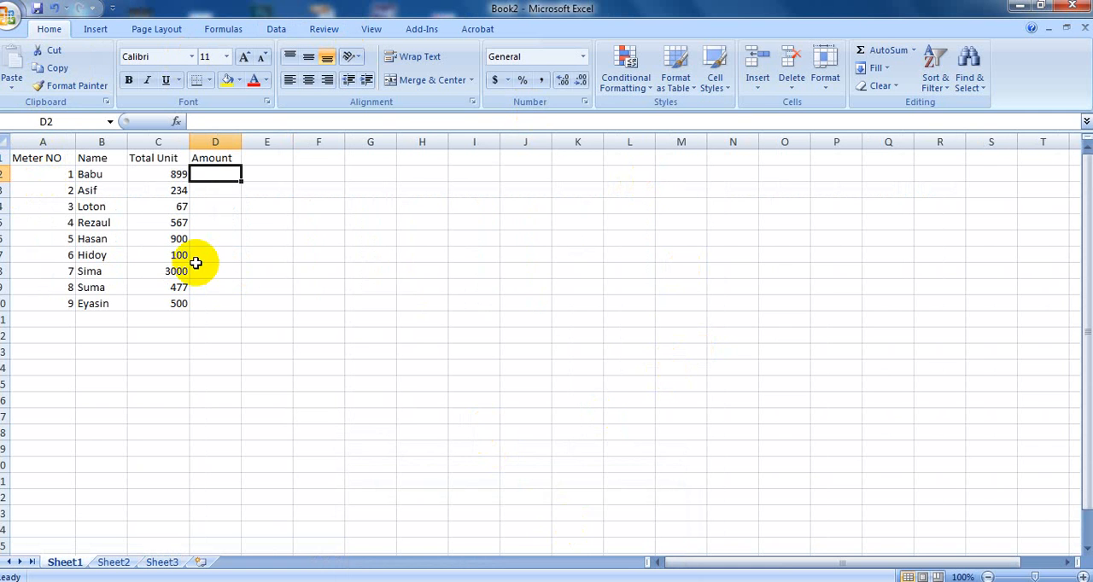
pyautogui.click(321, 270)
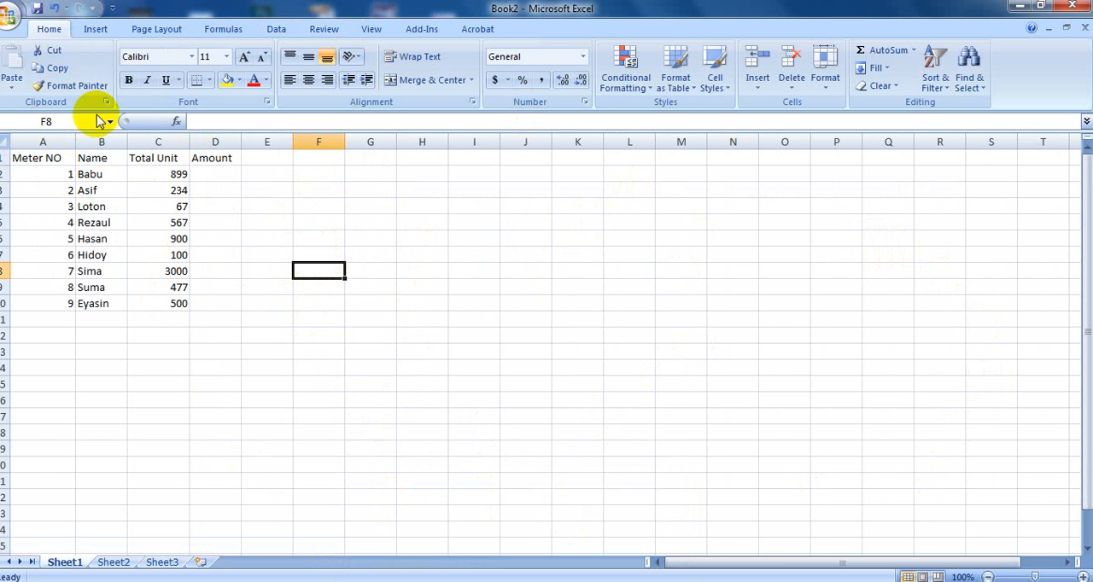
# - Add the Print Preview command to the Quick Access Toolbar
pyautogui.click(216, 303)
pyautogui.click(112, 8)
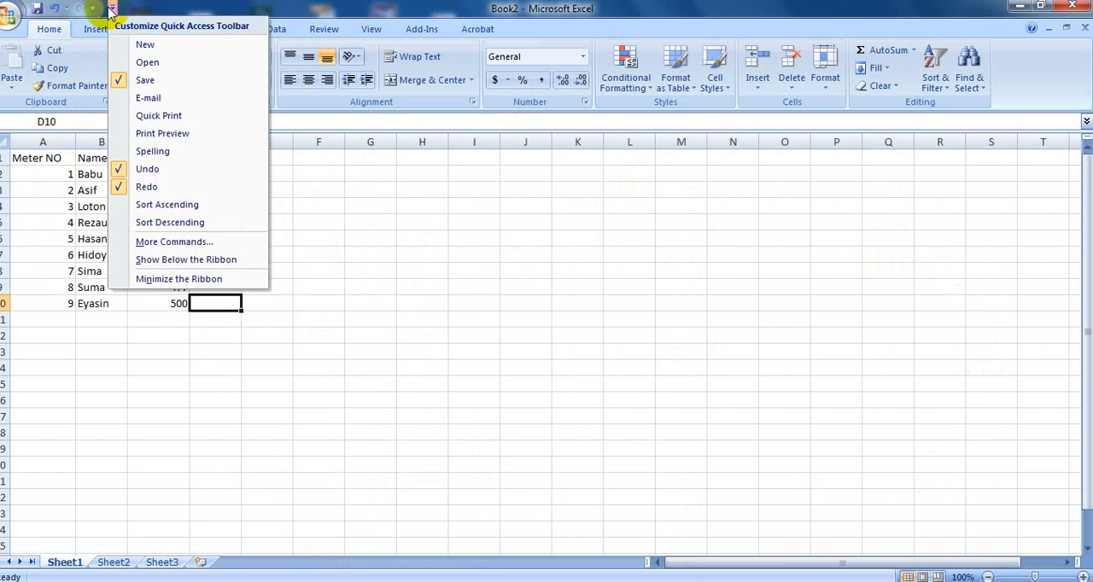
pyautogui.click(153, 134)
pyautogui.click(475, 448)
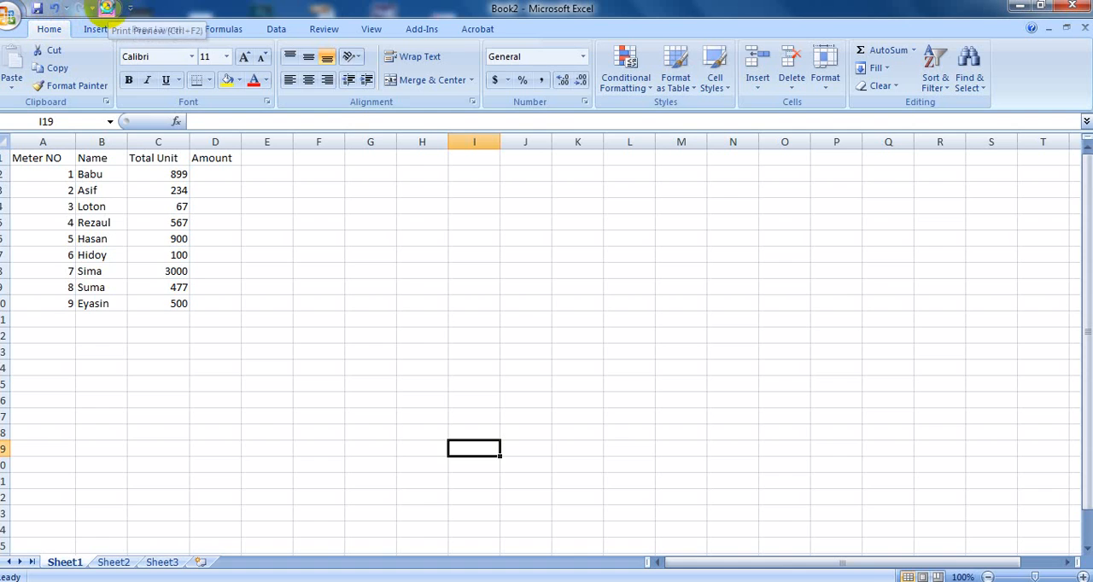
# - Check the unbordered meter table in Print Preview at enlarged zoom and return to the worksheet
pyautogui.click(107, 8)
pyautogui.click(644, 265)
pyautogui.scroll(3, 573, 301)
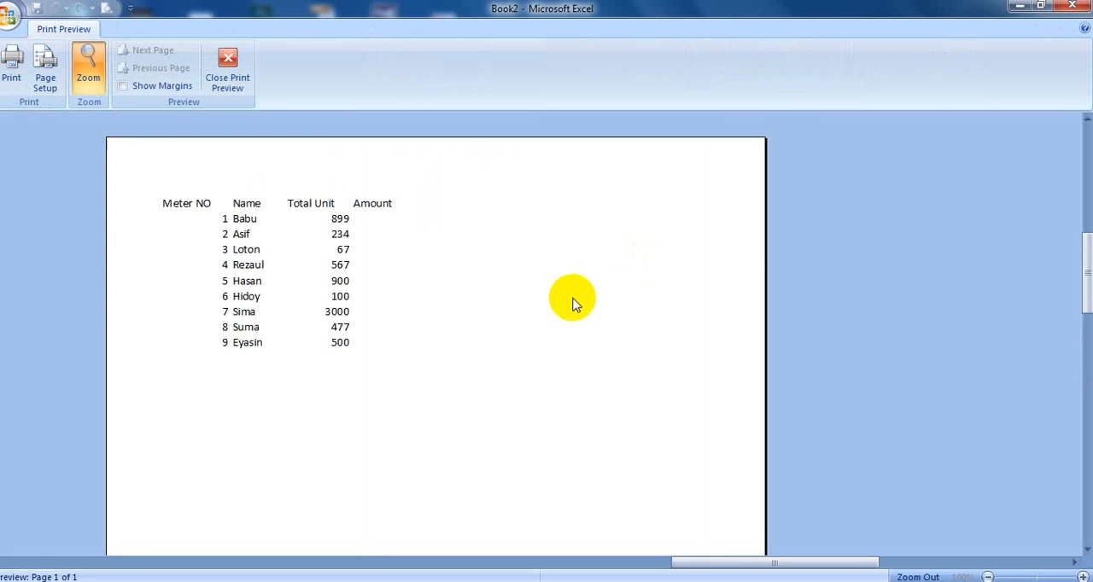
pyautogui.scroll(2, 573, 304)
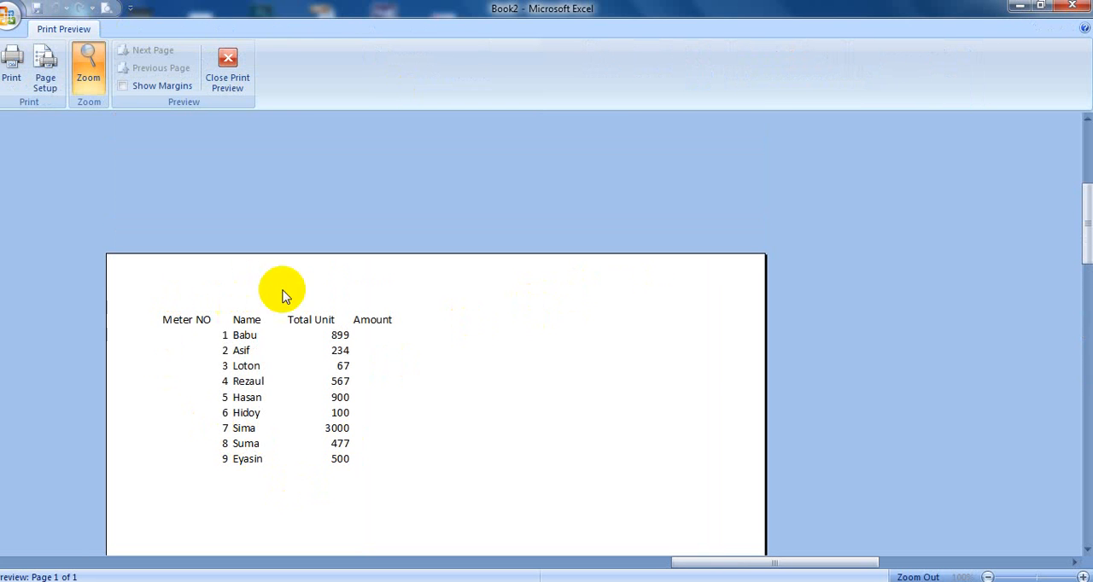
pyautogui.scroll(-2, 166, 480)
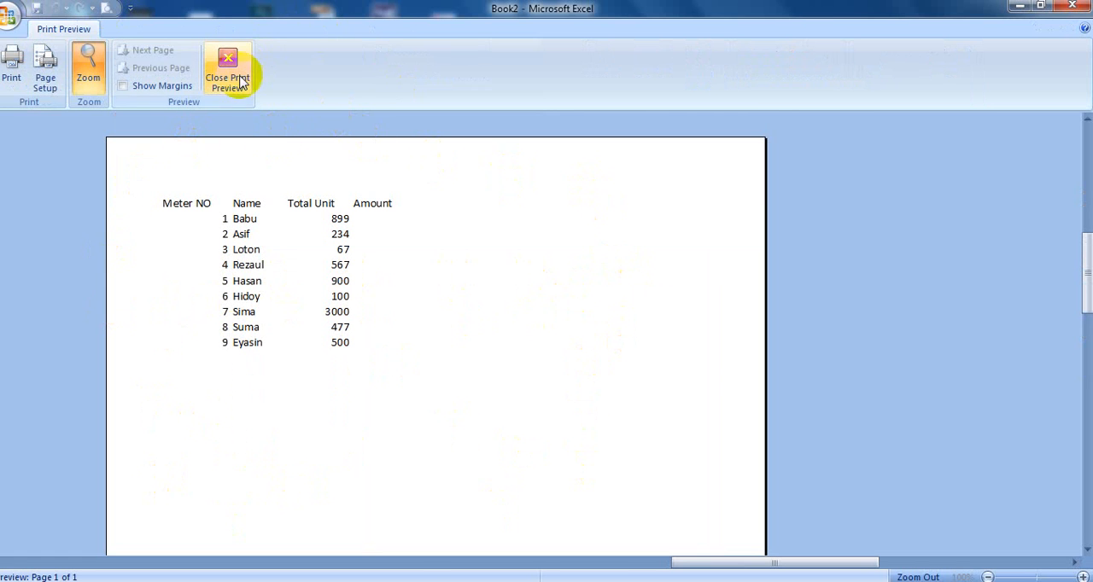
pyautogui.click(227, 96)
pyautogui.click(267, 367)
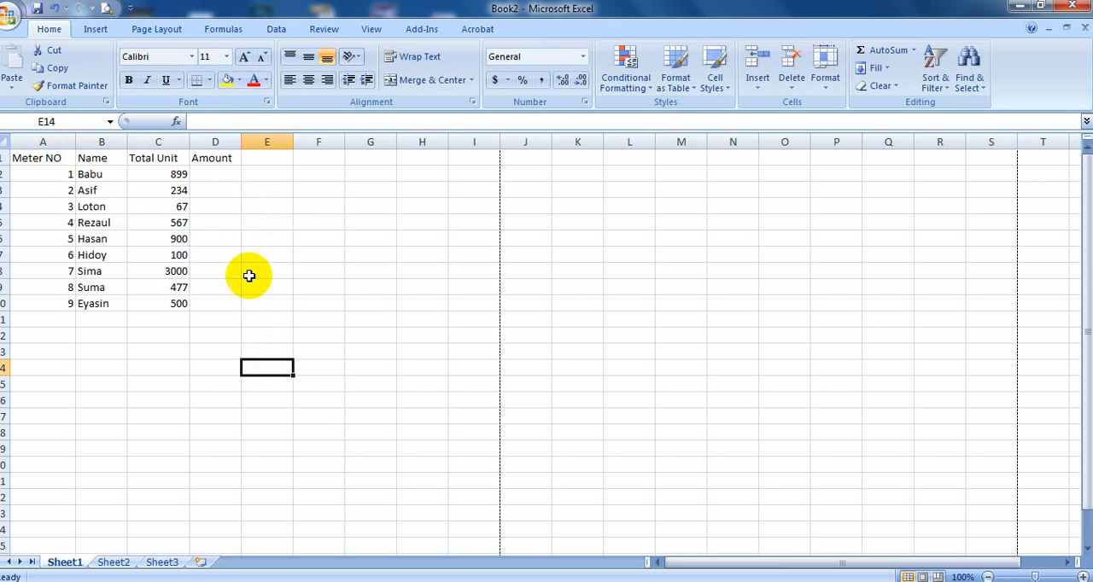
pyautogui.moveTo(137, 158); pyautogui.dragTo(227, 299)
pyautogui.click(133, 352)
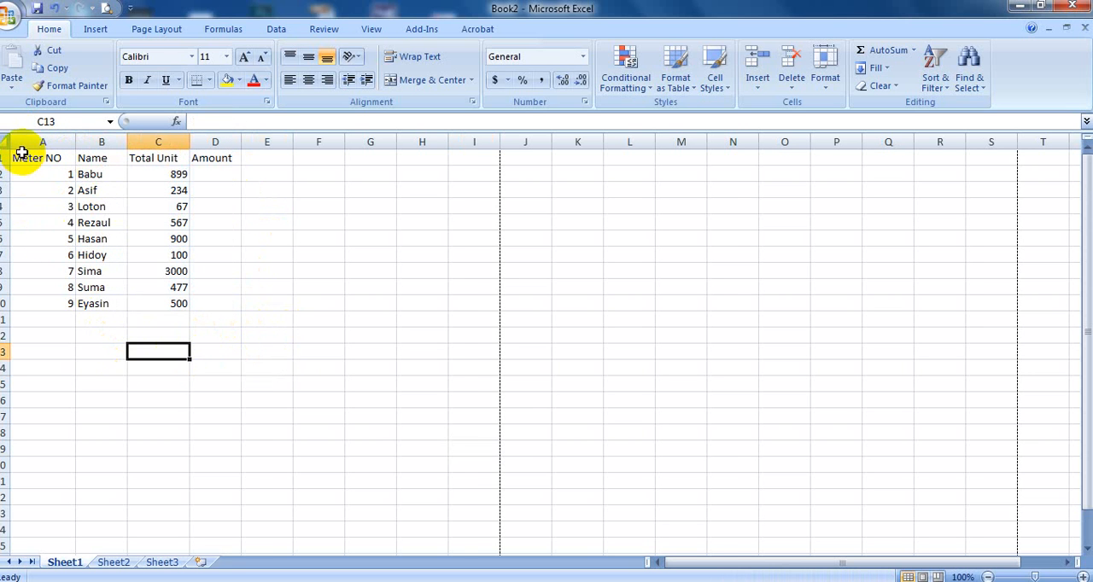
pyautogui.click(118, 367)
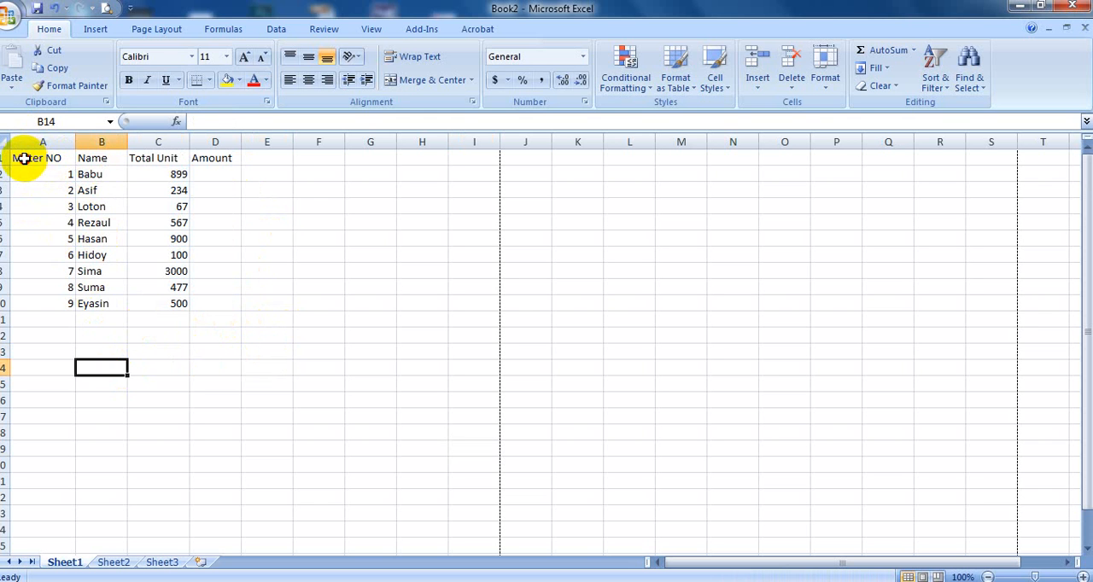
# - Apply outline and inside borders to the meter table in A1:D10
pyautogui.moveTo(23, 158); pyautogui.dragTo(210, 304)
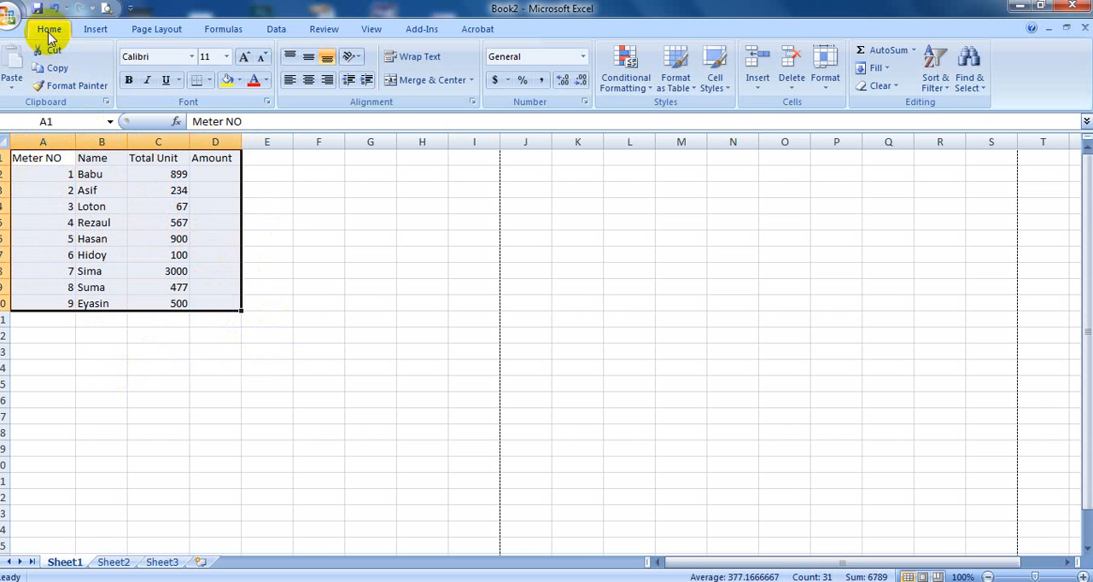
pyautogui.click(267, 103)
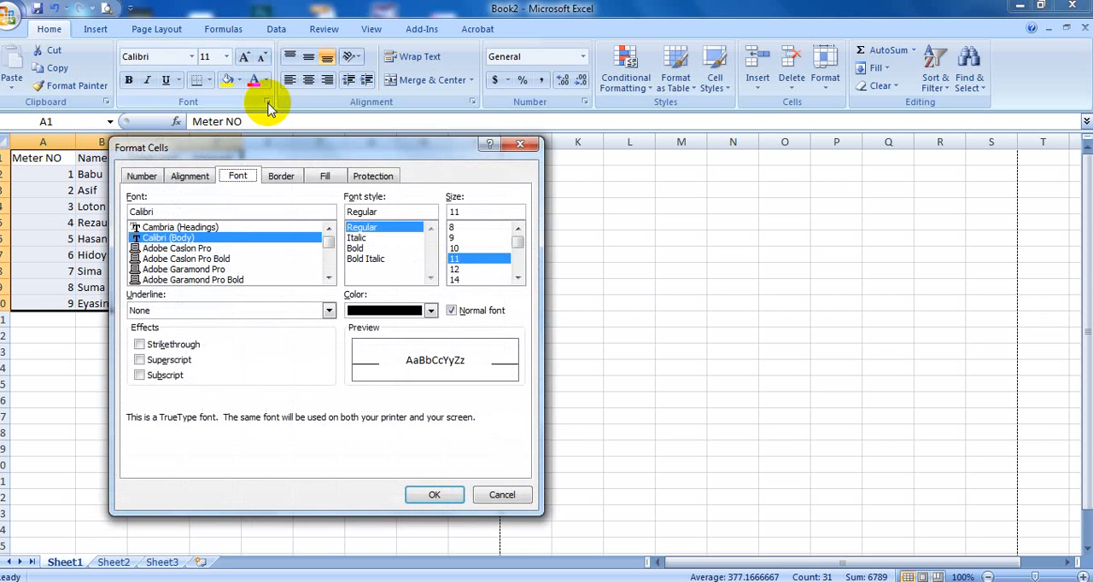
pyautogui.click(281, 177)
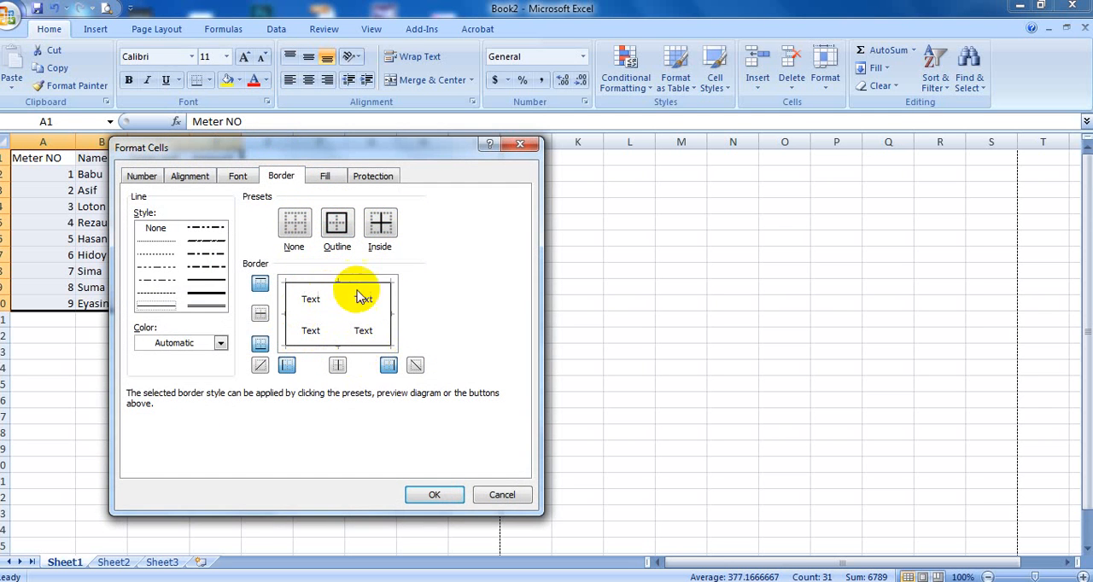
pyautogui.click(382, 225)
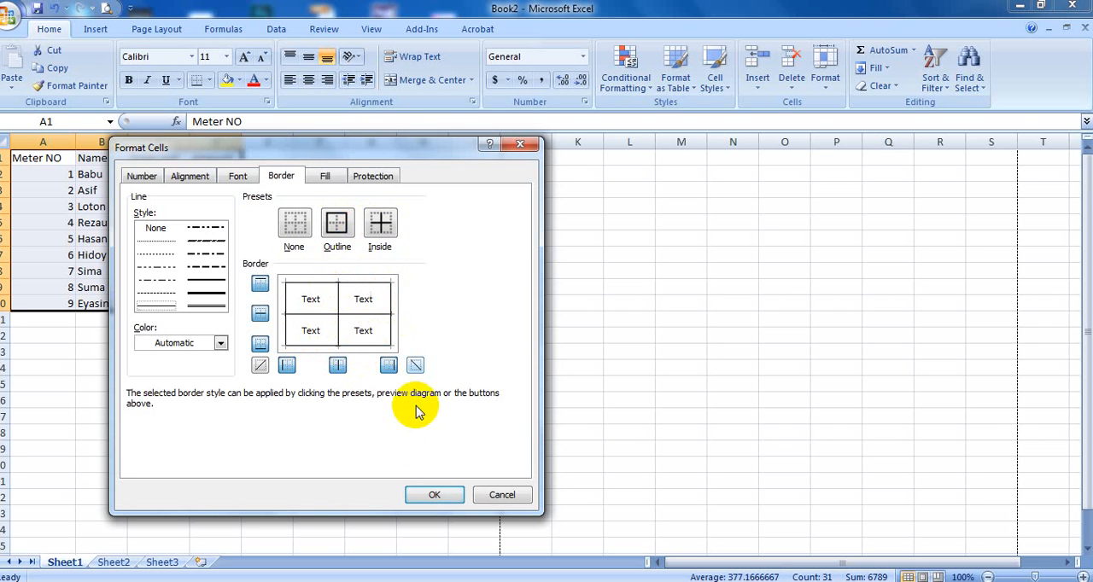
pyautogui.click(437, 496)
pyautogui.click(386, 434)
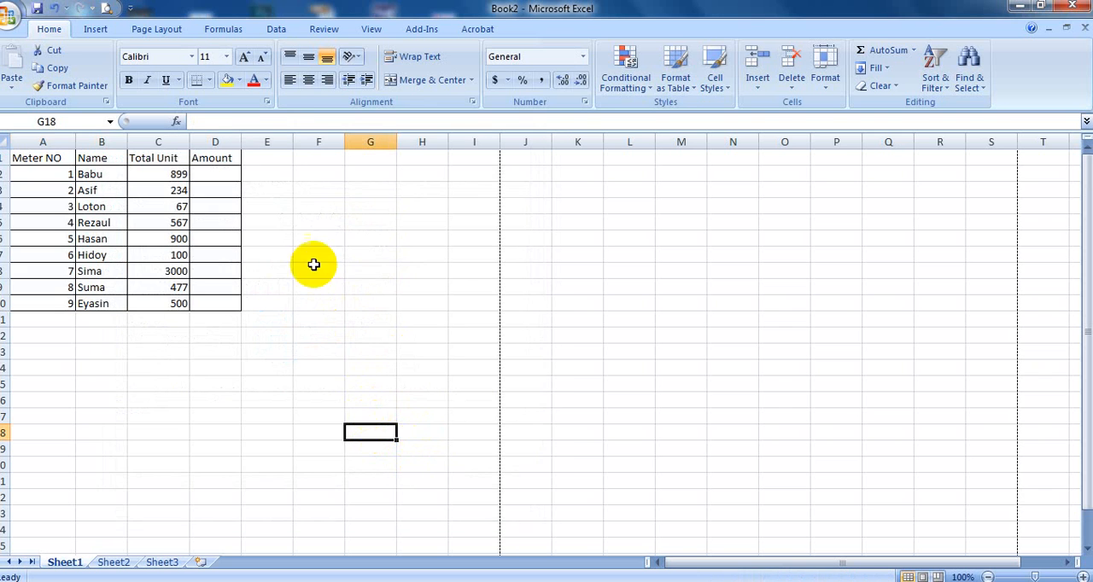
# - Check the fully bordered table in Print Preview and return to the worksheet
pyautogui.click(100, 9)
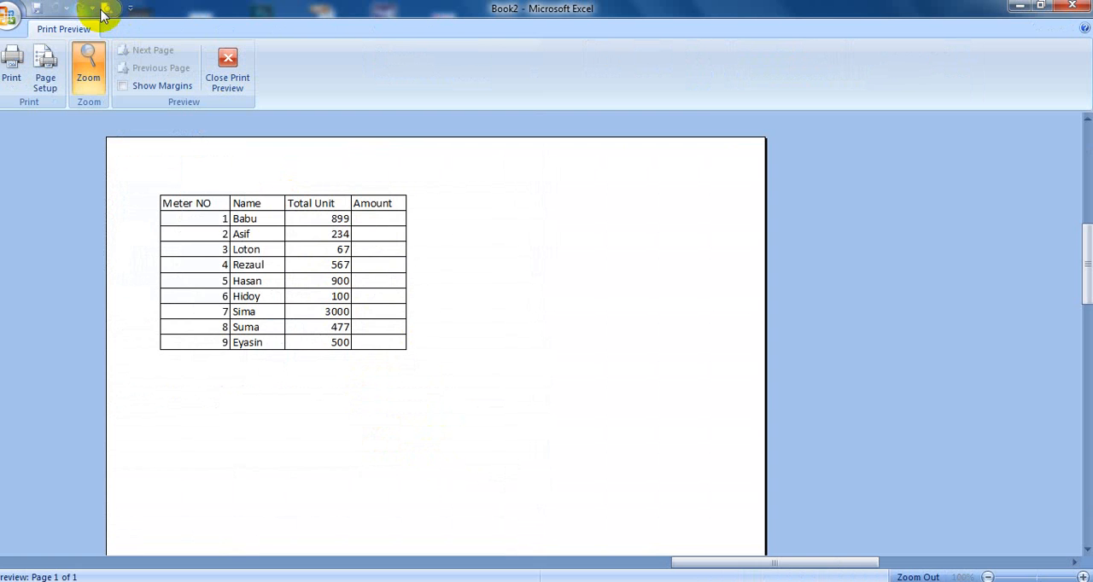
pyautogui.click(512, 357)
pyautogui.scroll(3, 517, 361)
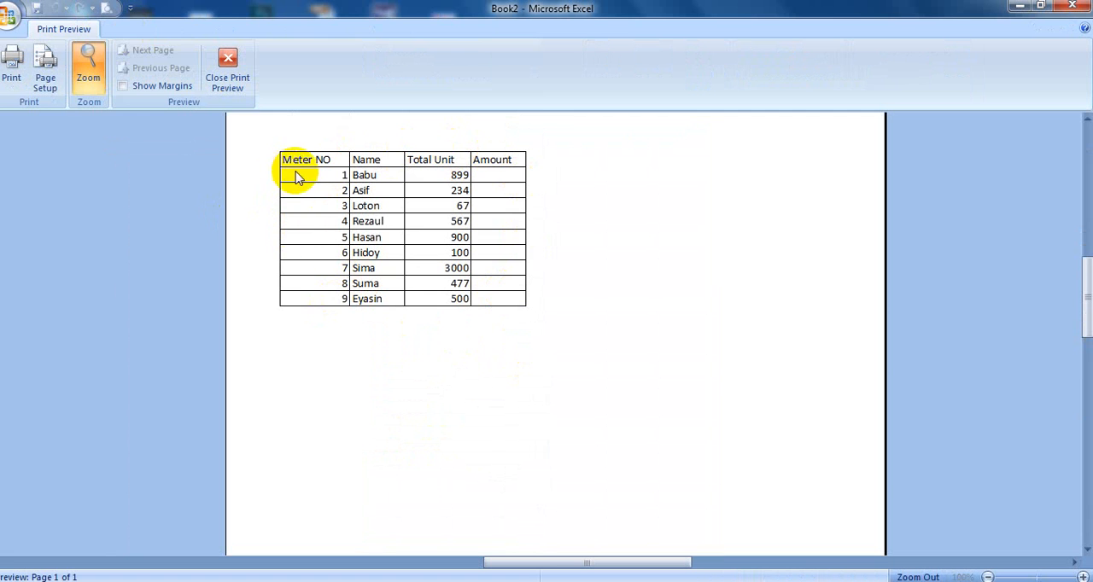
pyautogui.click(246, 83)
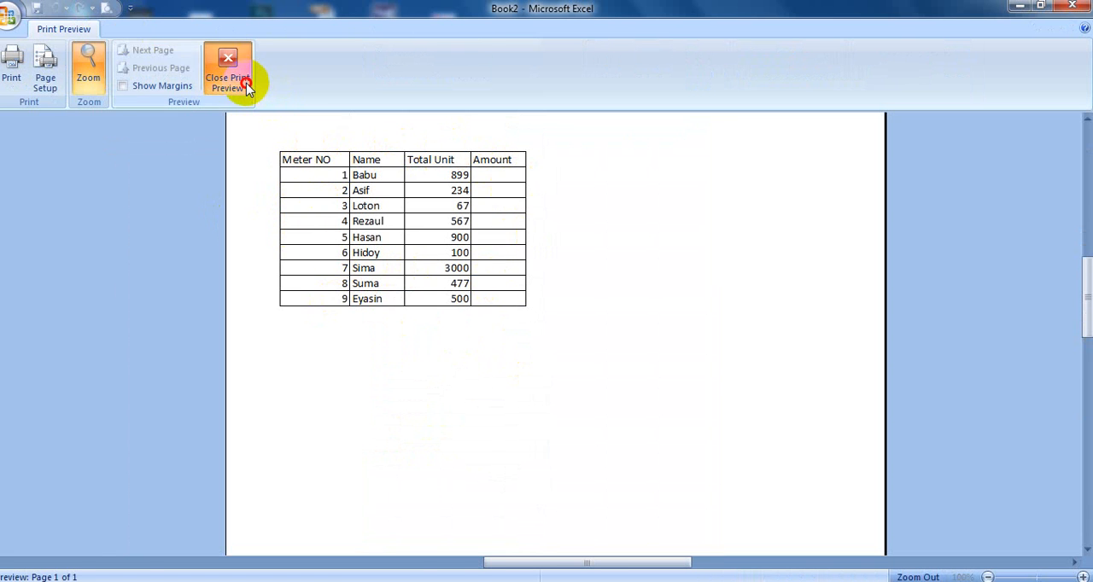
# - Remove all borders from the table range A1:D10 with the None preset
pyautogui.moveTo(42, 159); pyautogui.dragTo(215, 304)
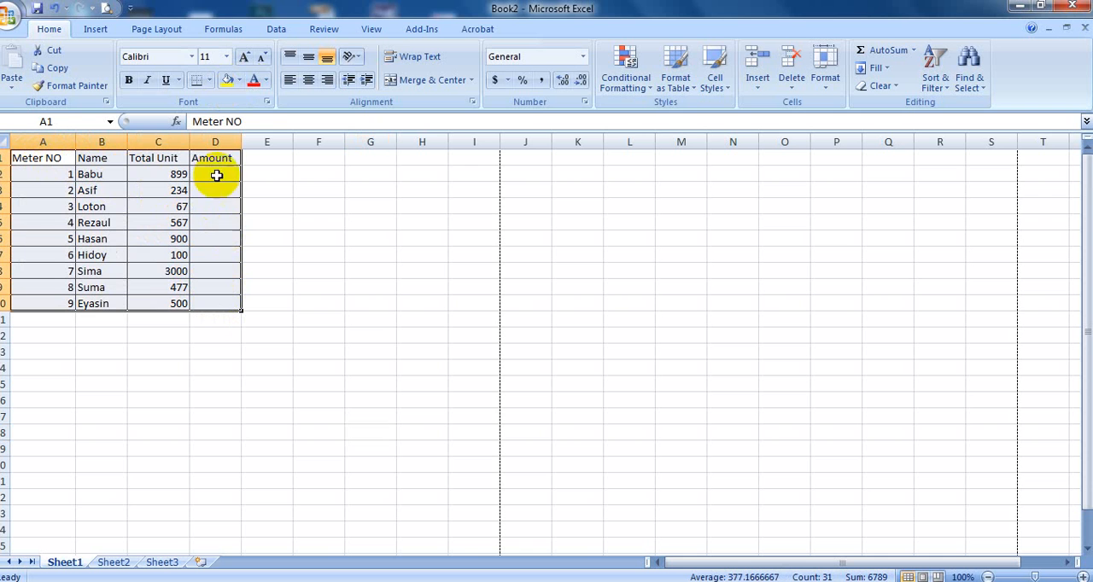
pyautogui.click(268, 104)
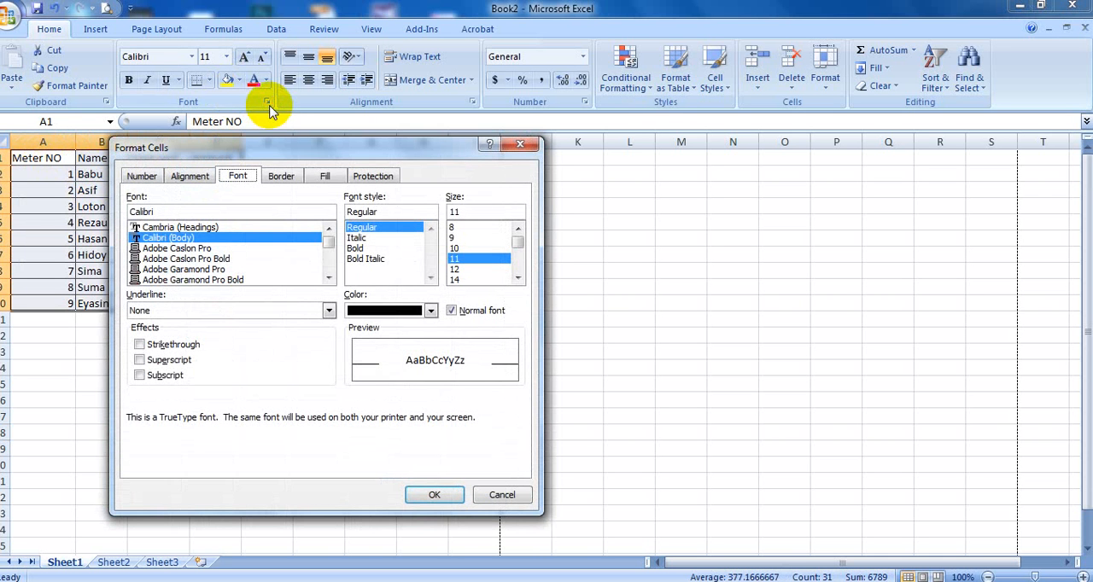
pyautogui.click(278, 176)
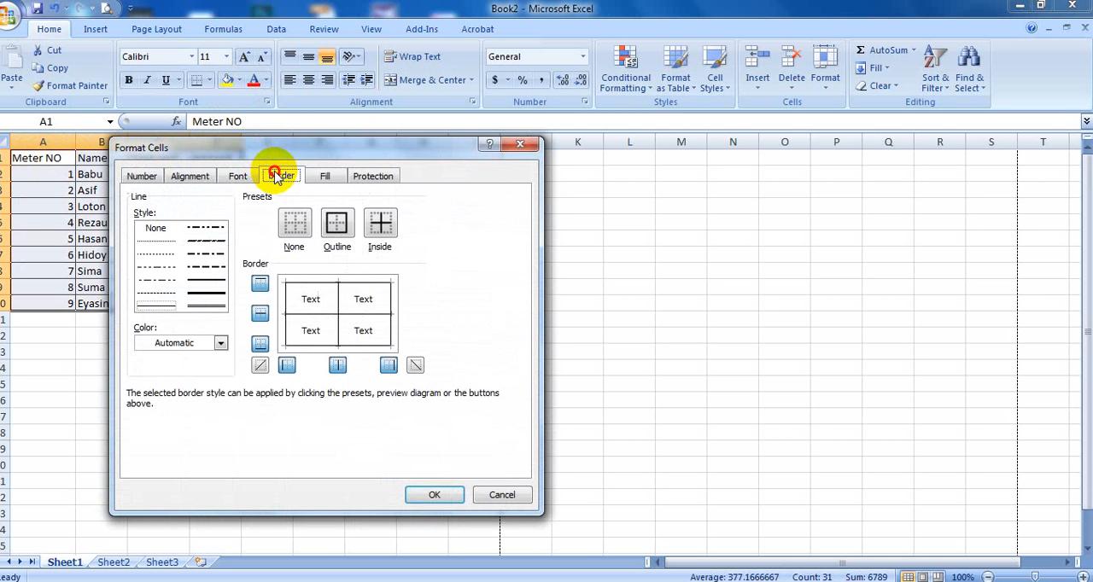
pyautogui.click(300, 224)
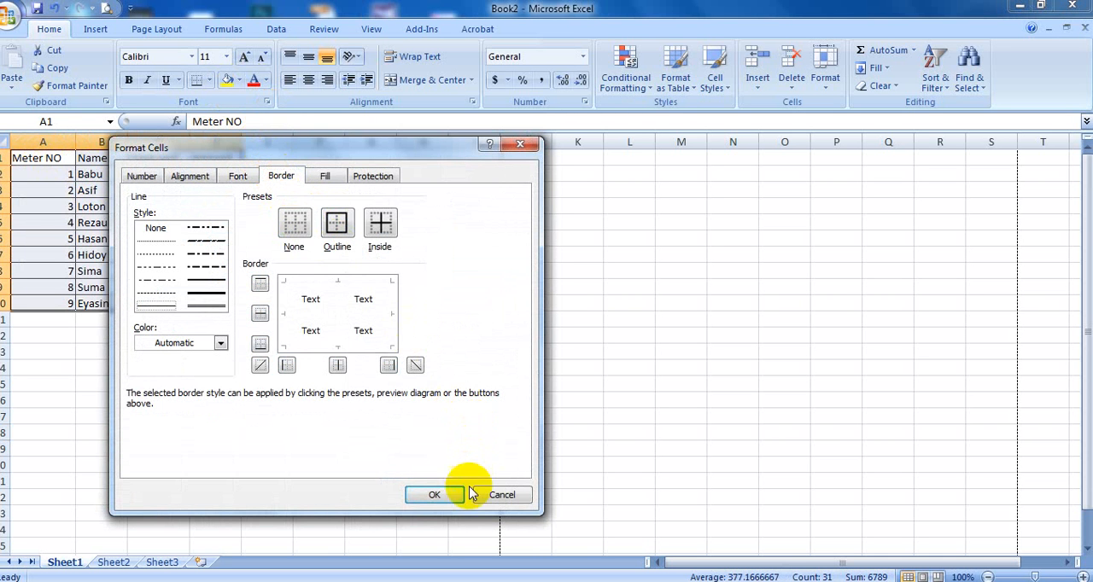
pyautogui.click(444, 499)
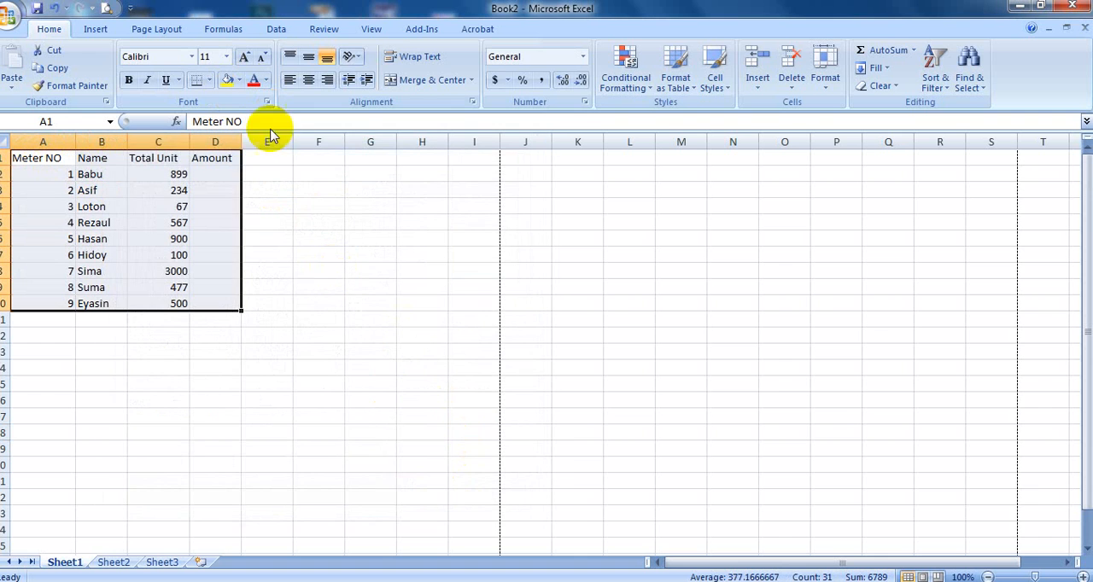
# - Preview how the table prints without borders and return to the worksheet
pyautogui.click(106, 9)
pyautogui.click(410, 239)
pyautogui.click(478, 254)
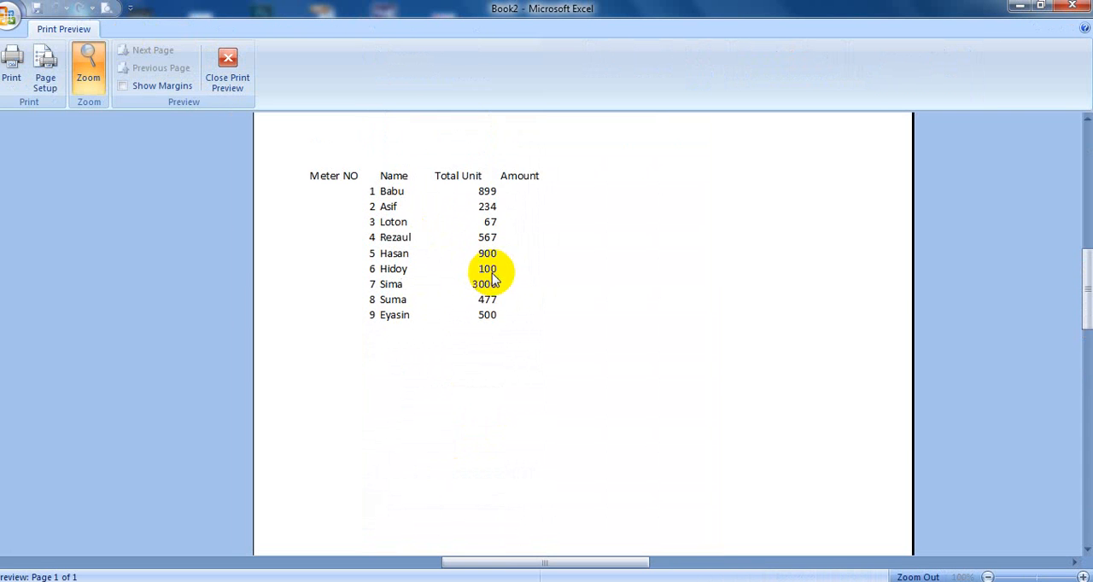
pyautogui.click(244, 88)
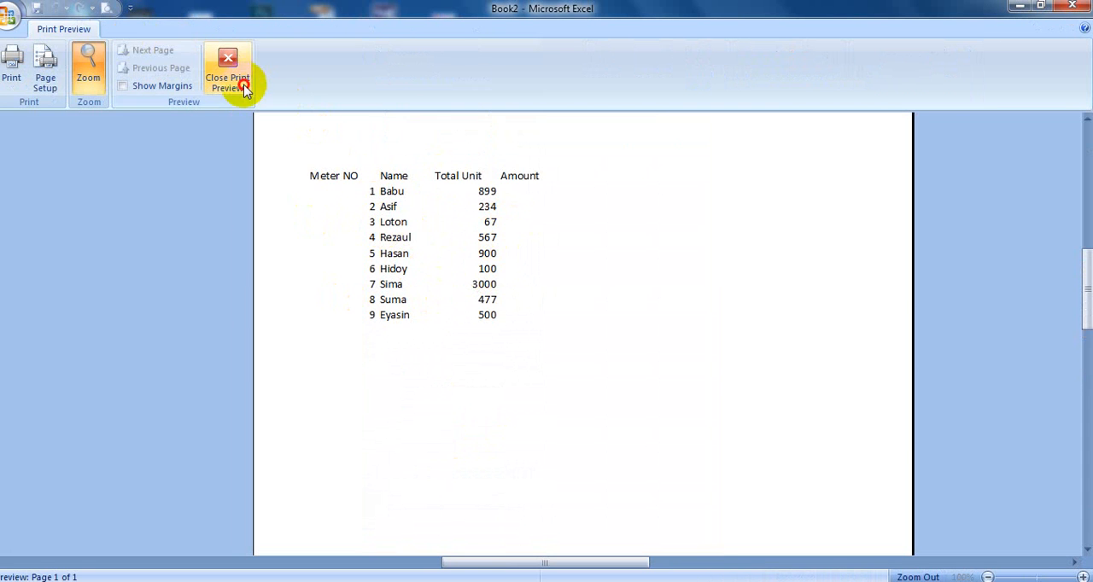
pyautogui.click(234, 301)
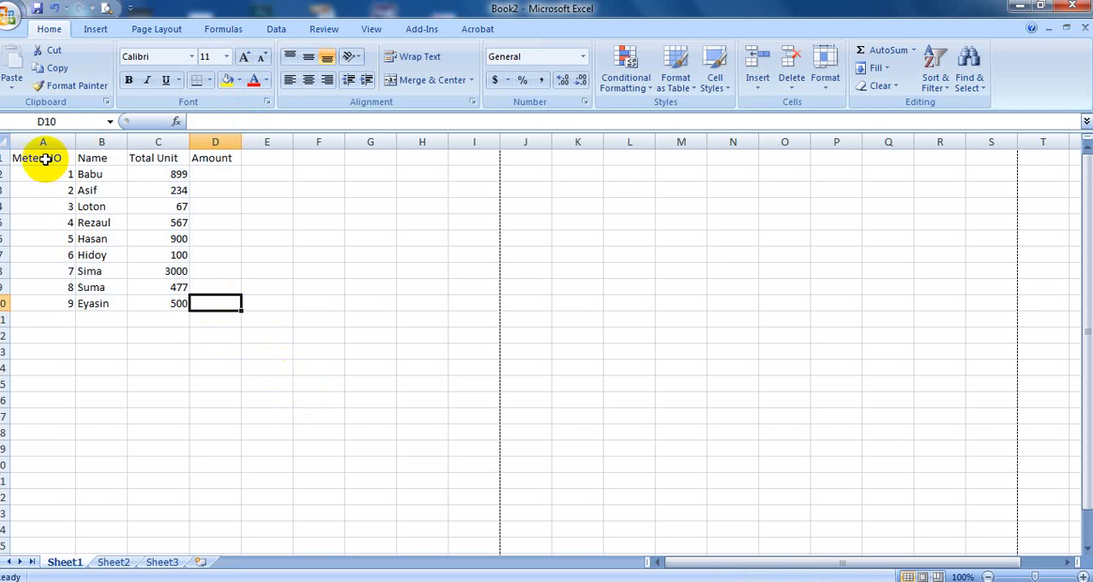
# - Apply only an outline border around the table range A1:D10
pyautogui.moveTo(46, 158); pyautogui.dragTo(202, 294)
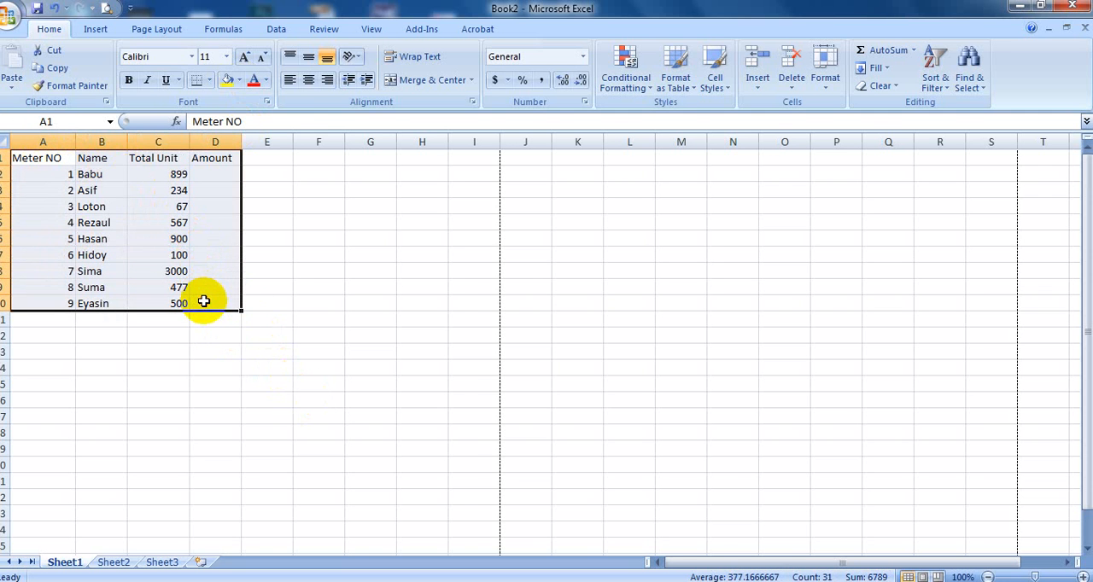
pyautogui.click(268, 102)
pyautogui.click(280, 178)
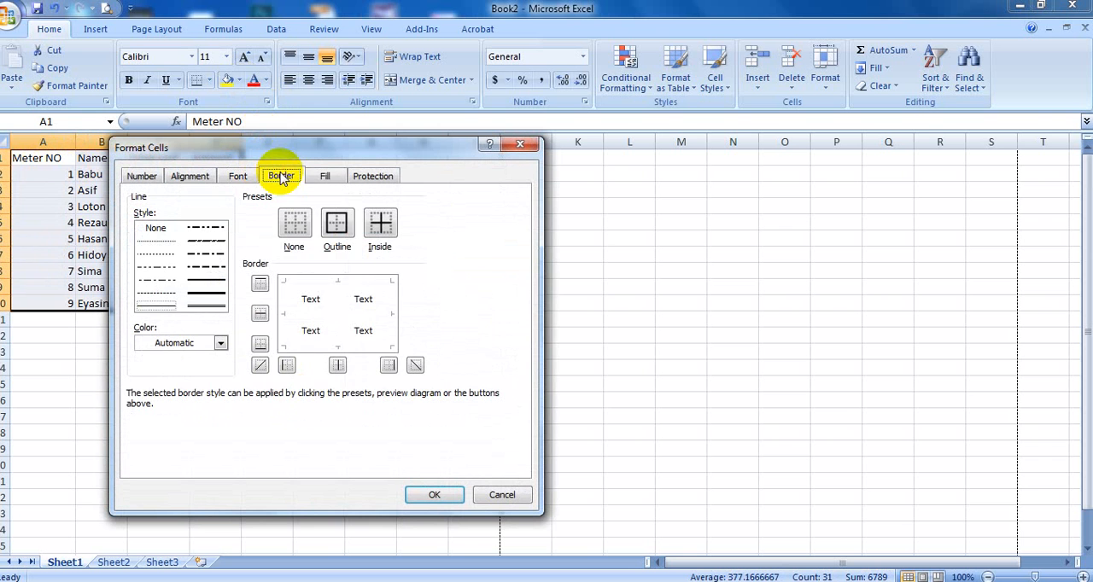
pyautogui.click(336, 224)
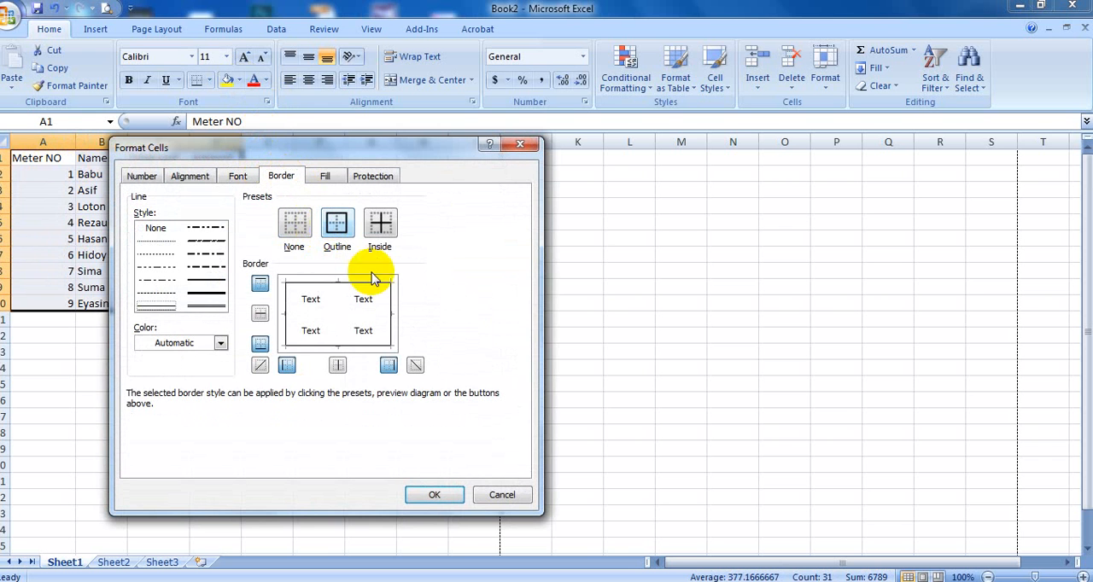
pyautogui.click(458, 494)
pyautogui.click(459, 493)
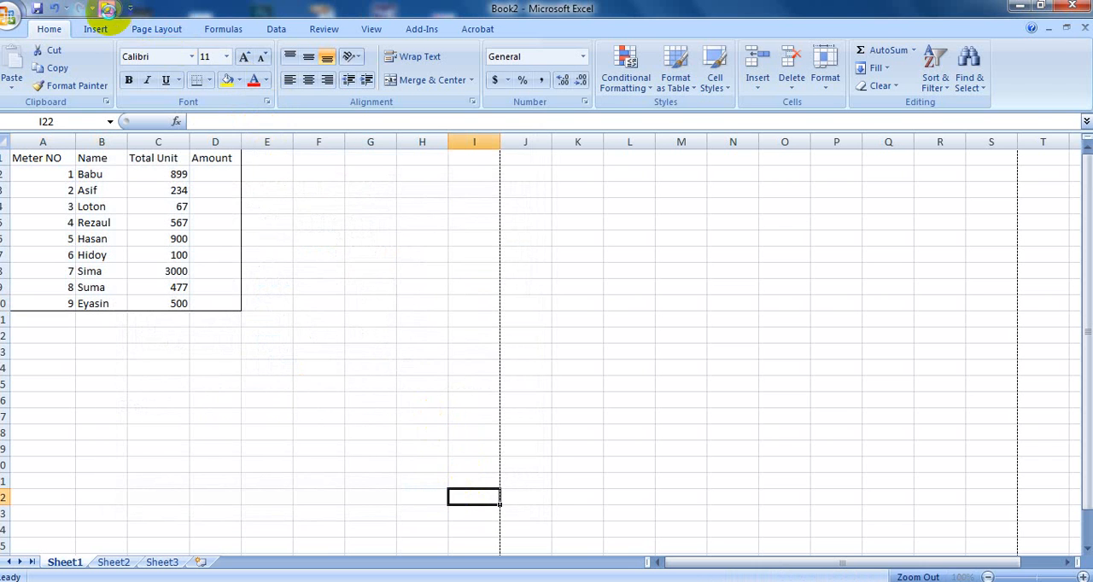
# - Check the outlined table in Print Preview and return to the worksheet
pyautogui.click(108, 8)
pyautogui.click(396, 217)
pyautogui.scroll(3, 478, 280)
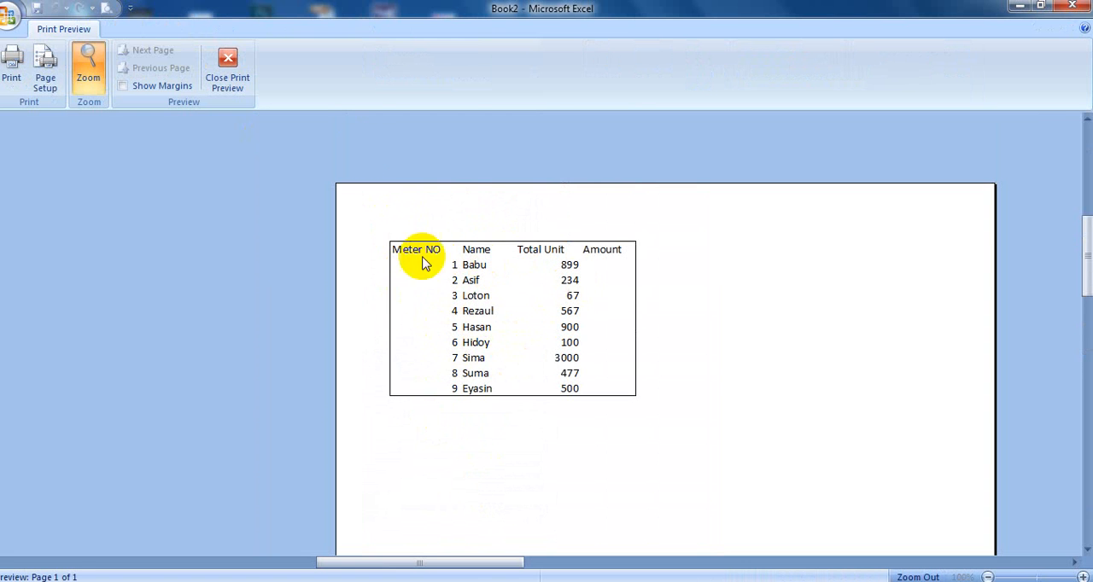
pyautogui.click(232, 63)
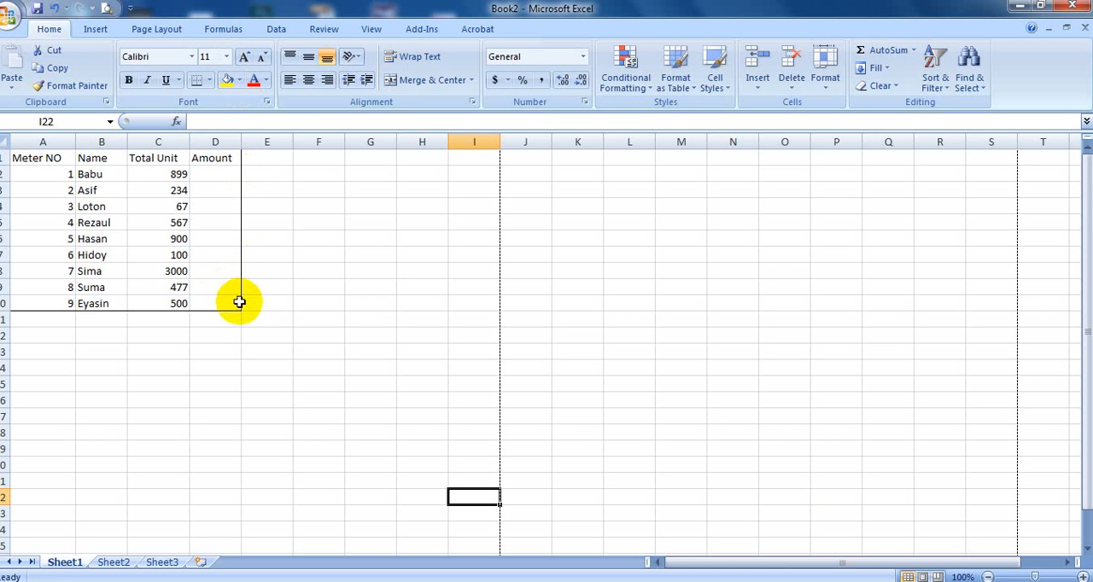
# - Apply outline and inside vertical borders to the table range A1:D10, leaving out the inside horizontal lines
pyautogui.moveTo(239, 302); pyautogui.dragTo(29, 146)
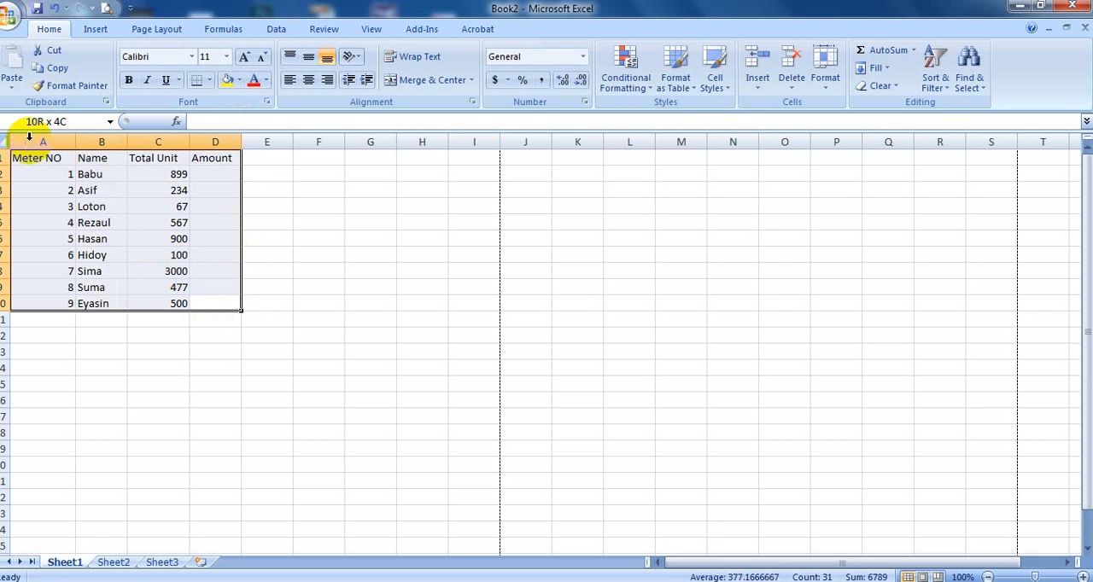
pyautogui.click(267, 101)
pyautogui.click(283, 176)
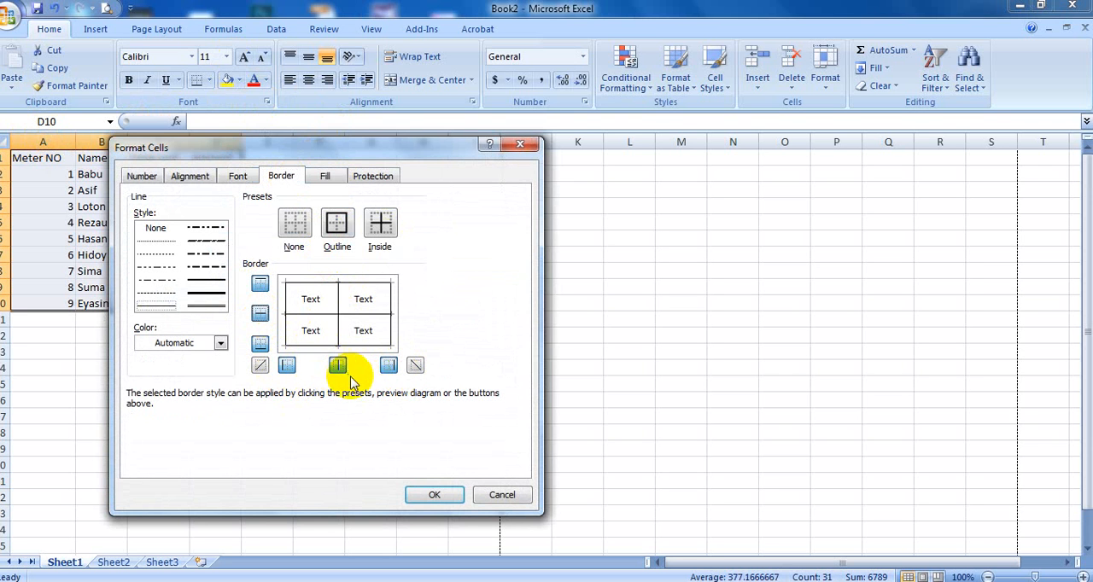
pyautogui.click(259, 314)
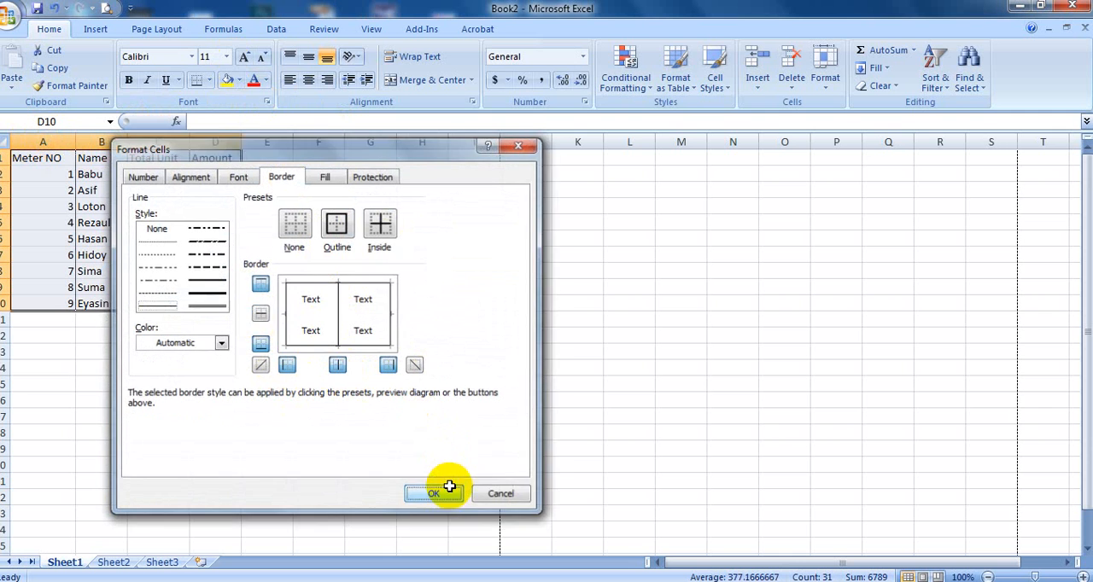
pyautogui.click(437, 489)
# - Check in Print Preview how the table prints with column dividers but no row lines, and return to the worksheet
pyautogui.click(101, 7)
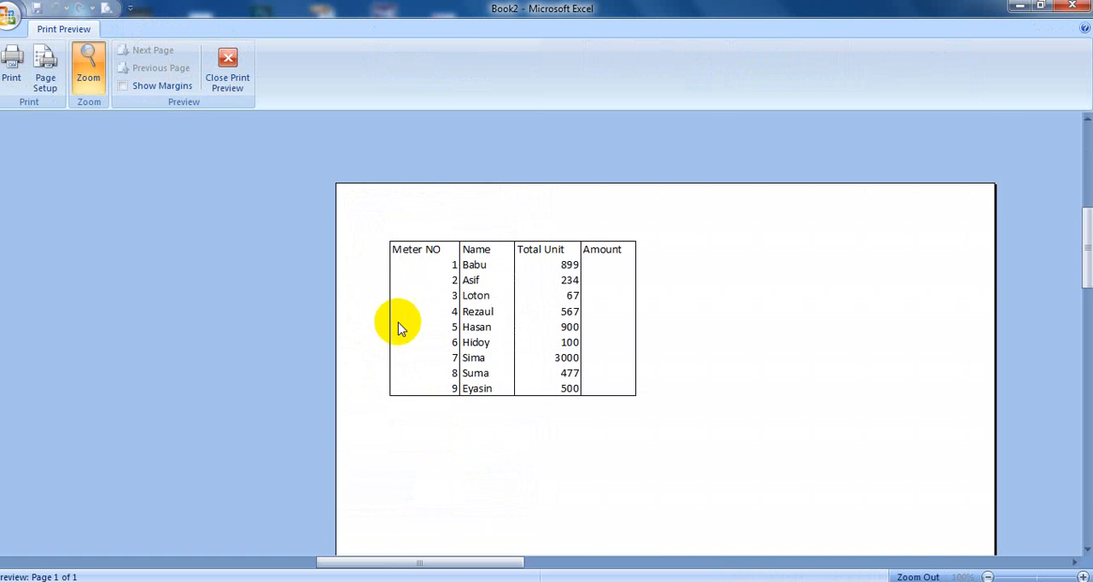
pyautogui.click(461, 329)
pyautogui.scroll(5, 434, 357)
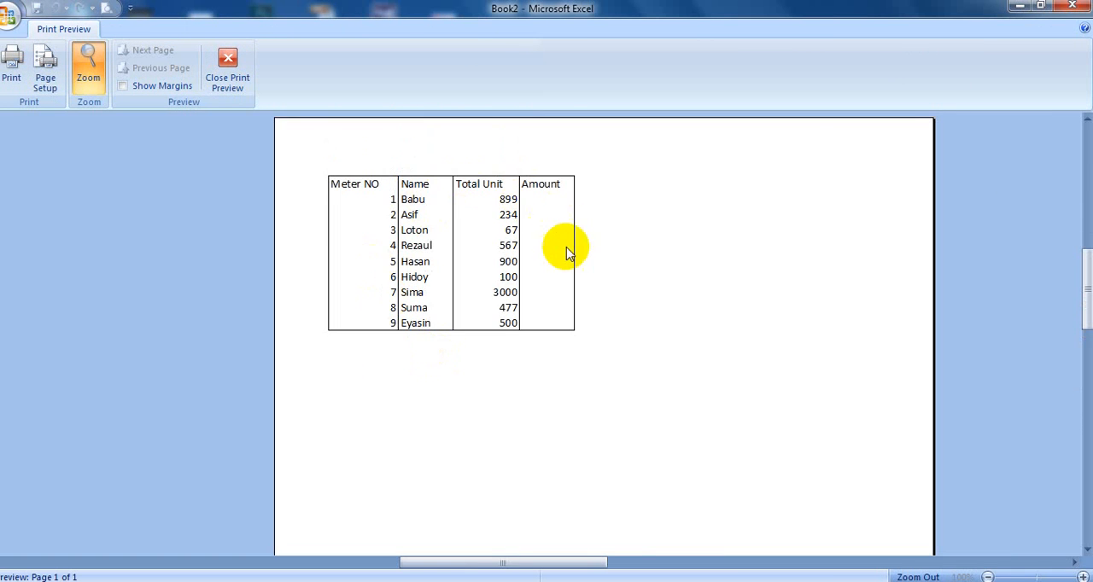
pyautogui.click(381, 180)
pyautogui.click(431, 220)
pyautogui.scroll(4, 398, 310)
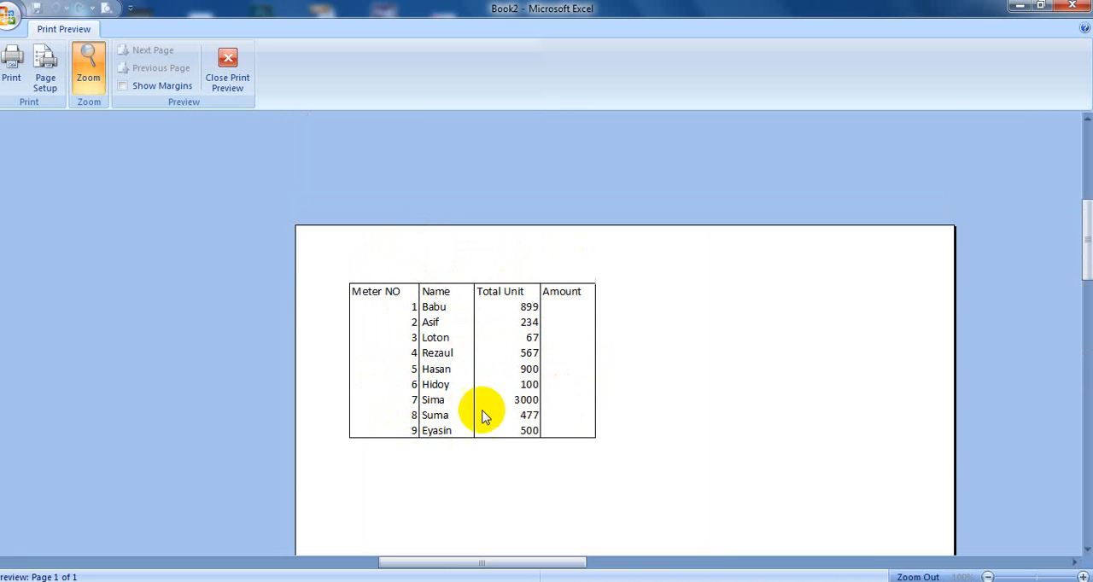
pyautogui.click(229, 73)
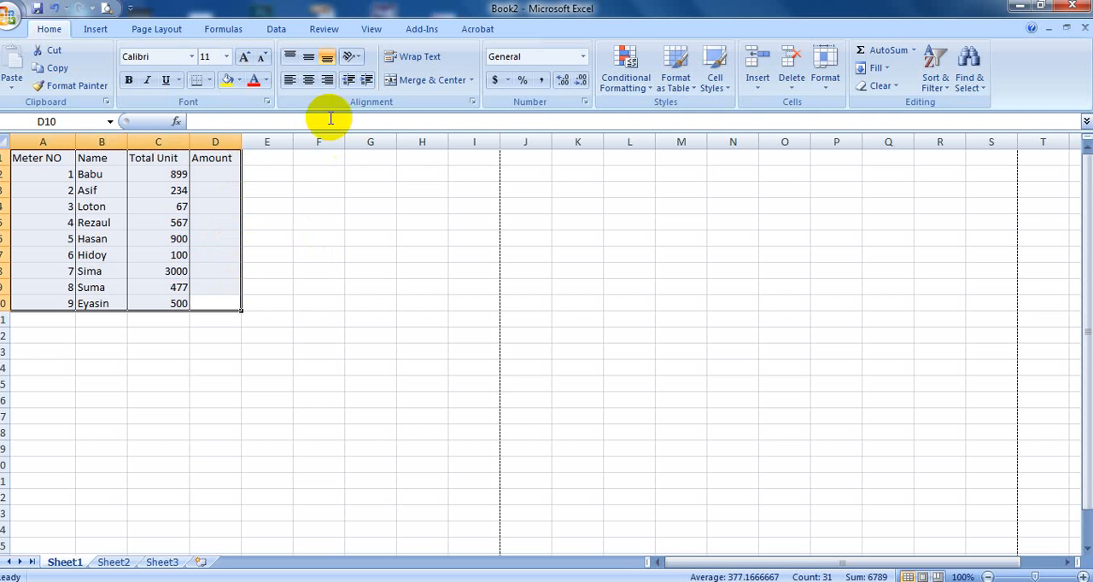
# - Add inside horizontal borders to the selected table range A1:D10
pyautogui.click(267, 102)
pyautogui.click(281, 176)
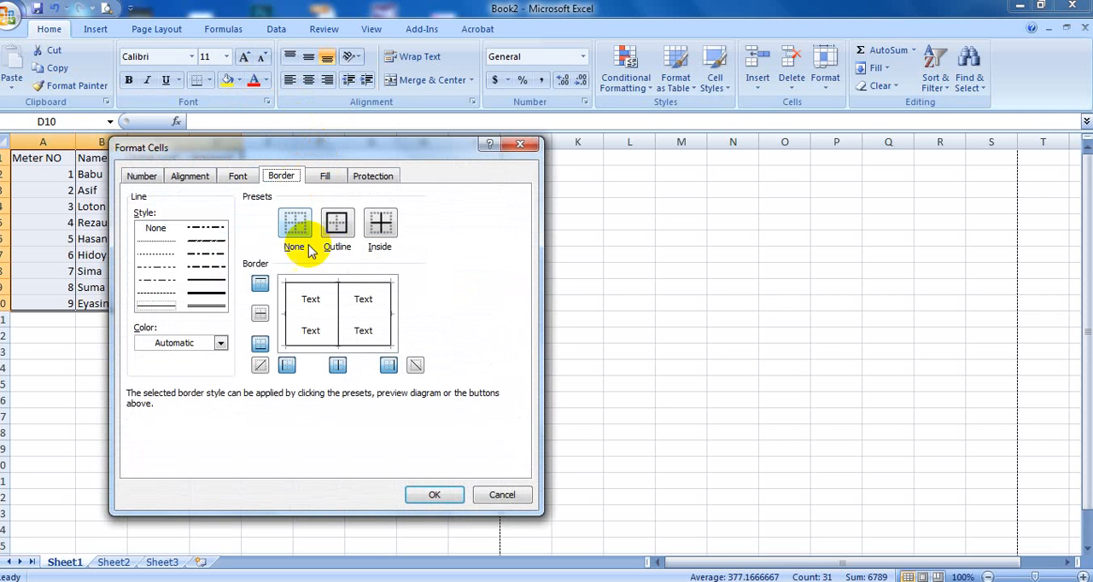
pyautogui.click(261, 313)
pyautogui.click(435, 496)
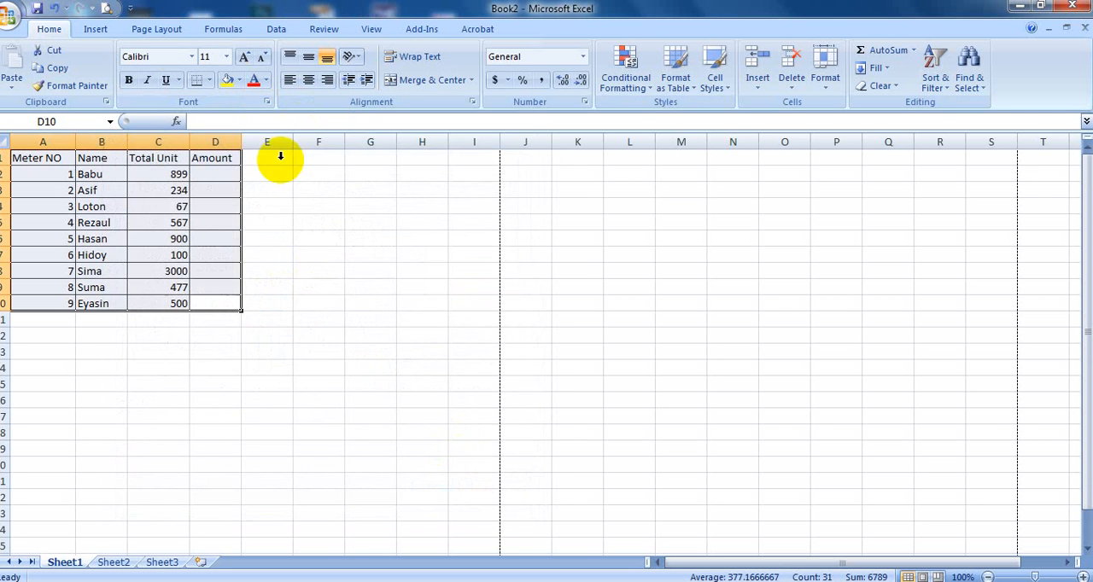
# - Check the fully bordered table in Print Preview, return to the worksheet and deselect the table
pyautogui.click(107, 8)
pyautogui.click(486, 332)
pyautogui.click(480, 327)
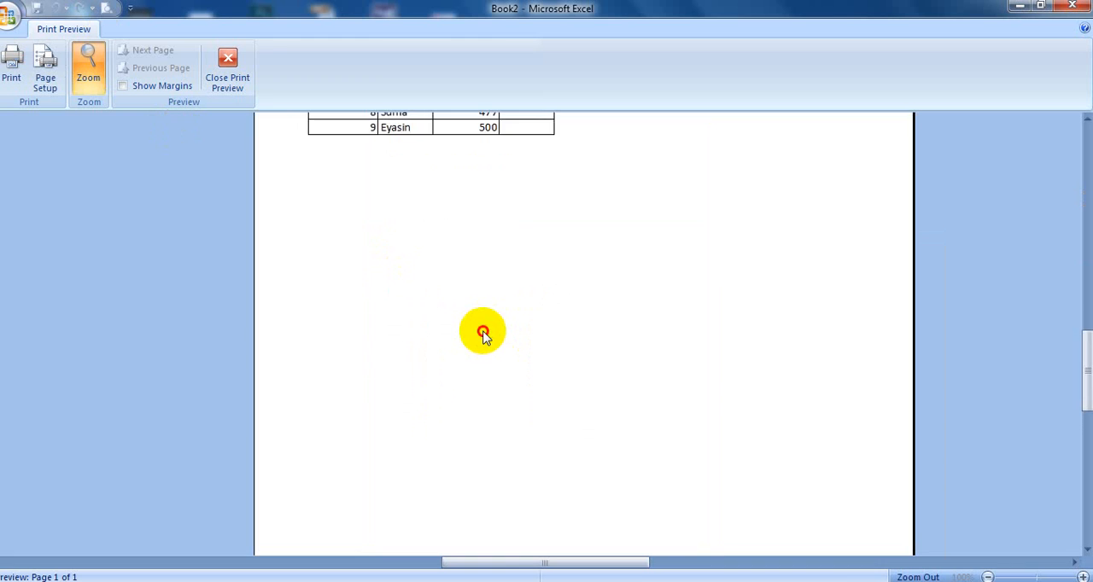
pyautogui.scroll(3, 480, 326)
pyautogui.scroll(1, 481, 332)
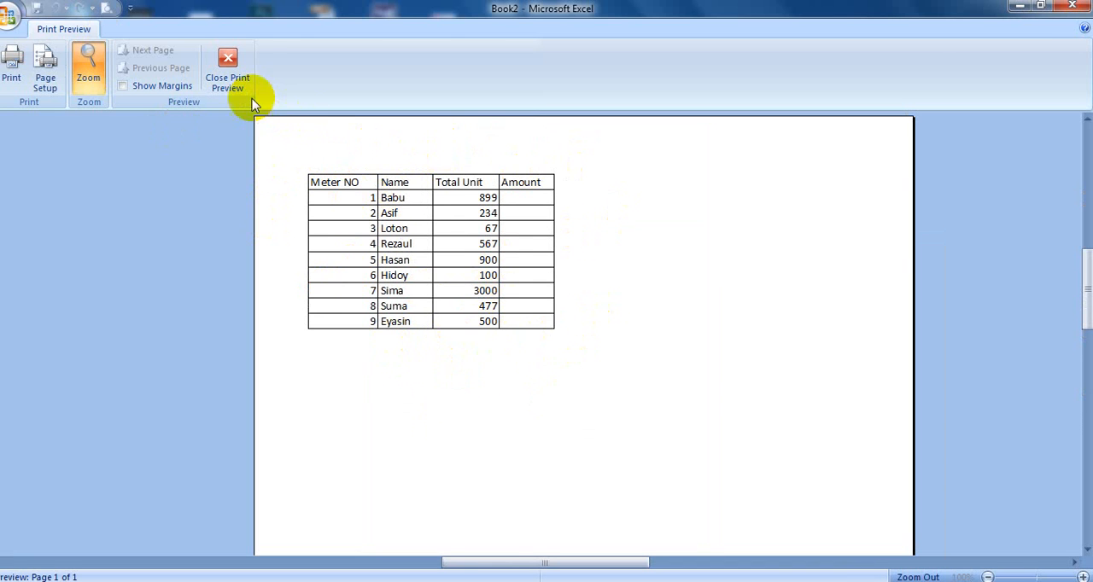
pyautogui.click(232, 75)
pyautogui.click(299, 432)
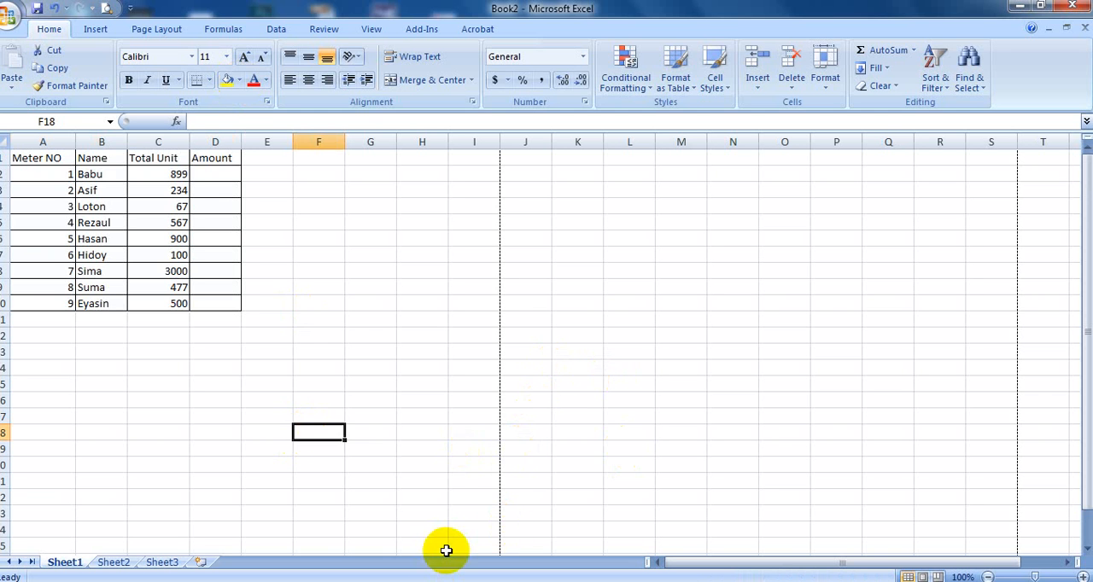
pyautogui.click(269, 432)
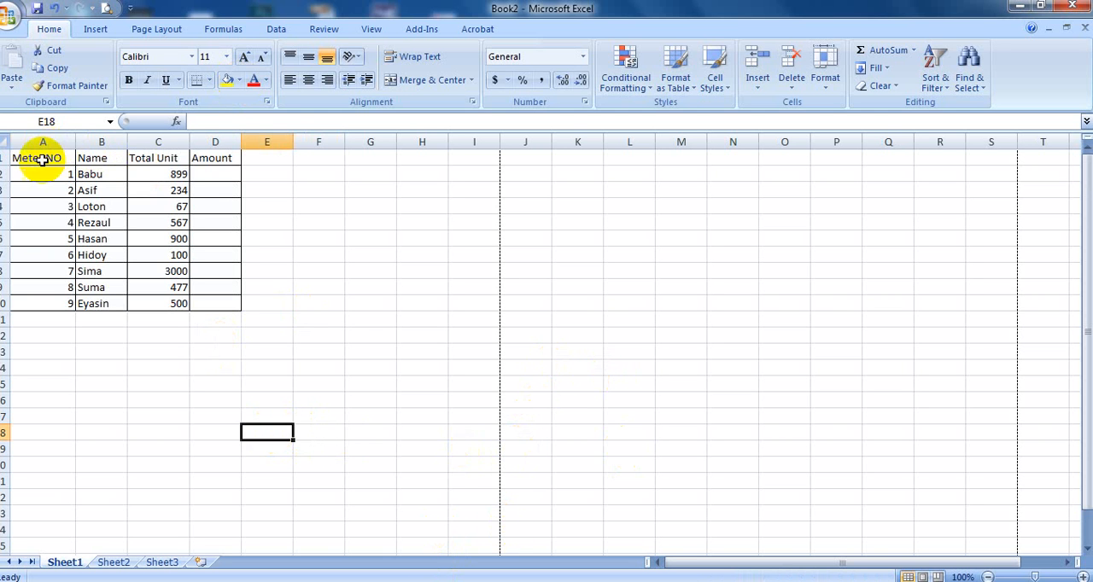
# - Remove the left, inside vertical and right borders from the table range A1:D10, keeping only the horizontal lines
pyautogui.moveTo(41, 160); pyautogui.dragTo(227, 308)
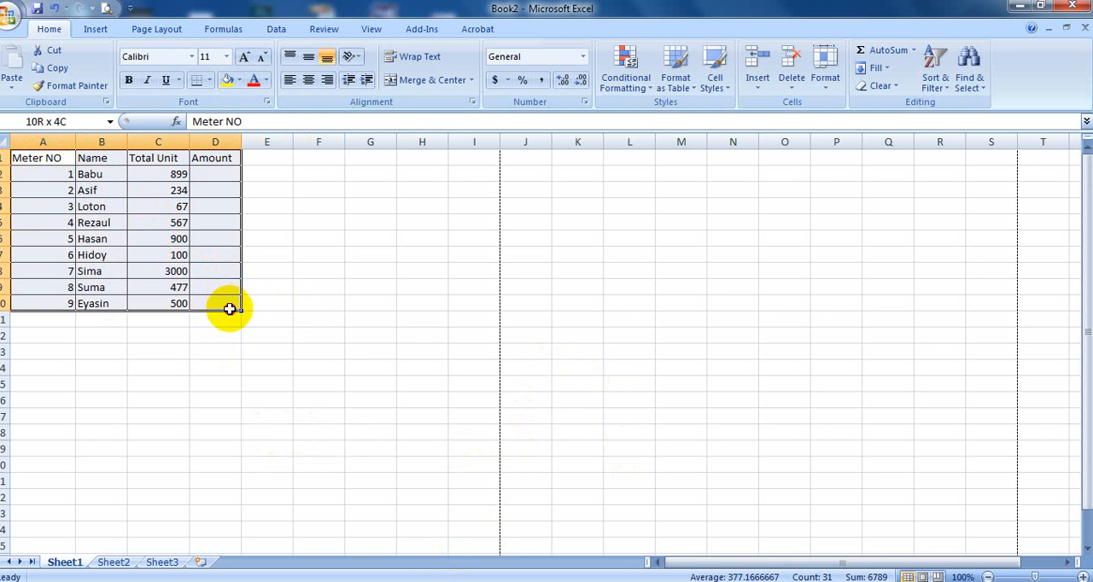
pyautogui.click(267, 102)
pyautogui.click(281, 176)
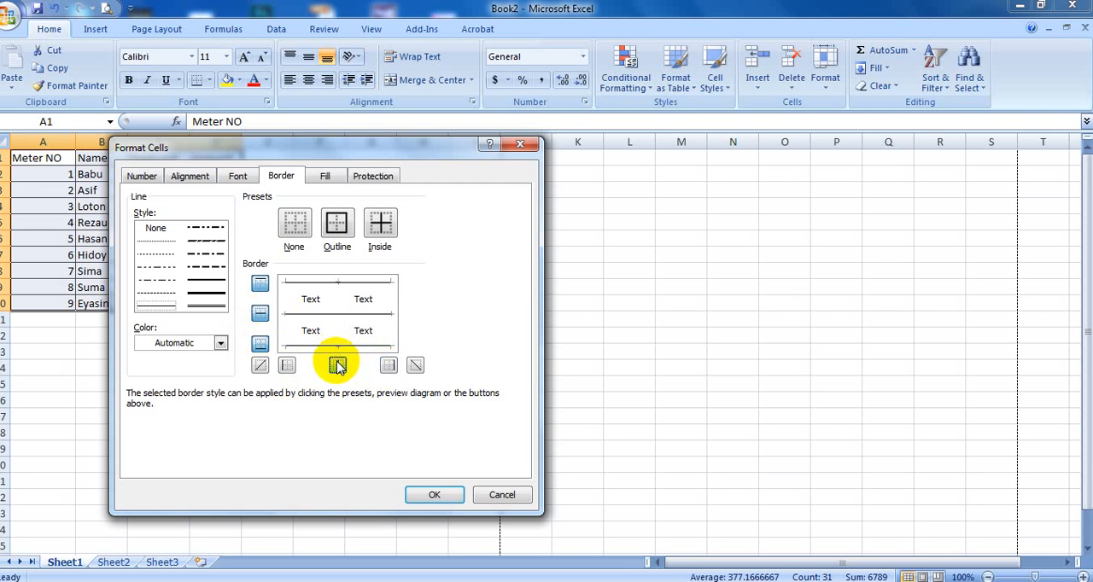
pyautogui.click(438, 496)
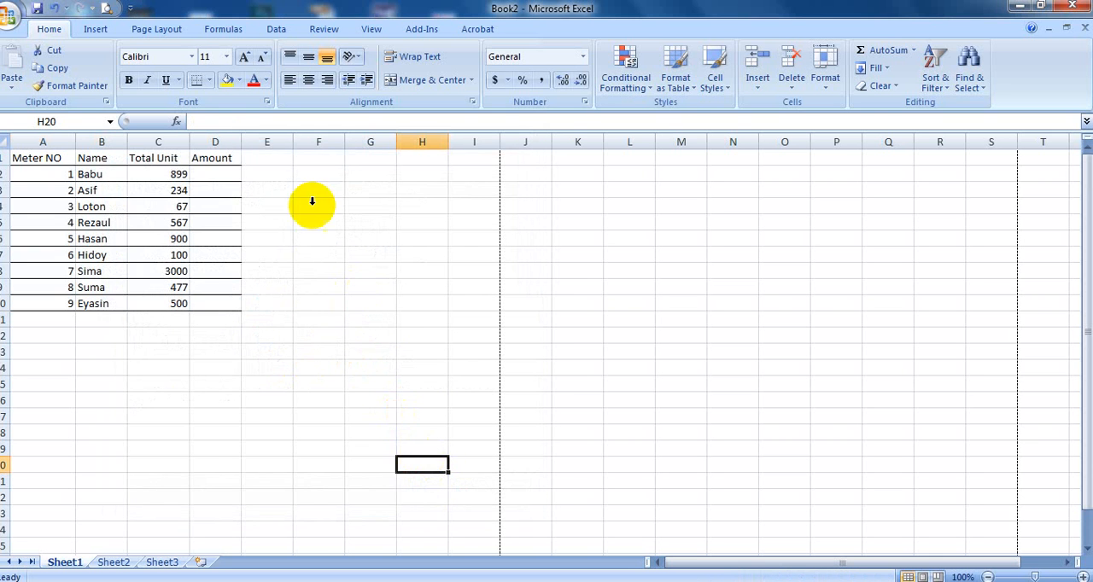
# - Check in Print Preview how the table prints with horizontal lines only, and return to the worksheet
pyautogui.click(105, 8)
pyautogui.click(402, 243)
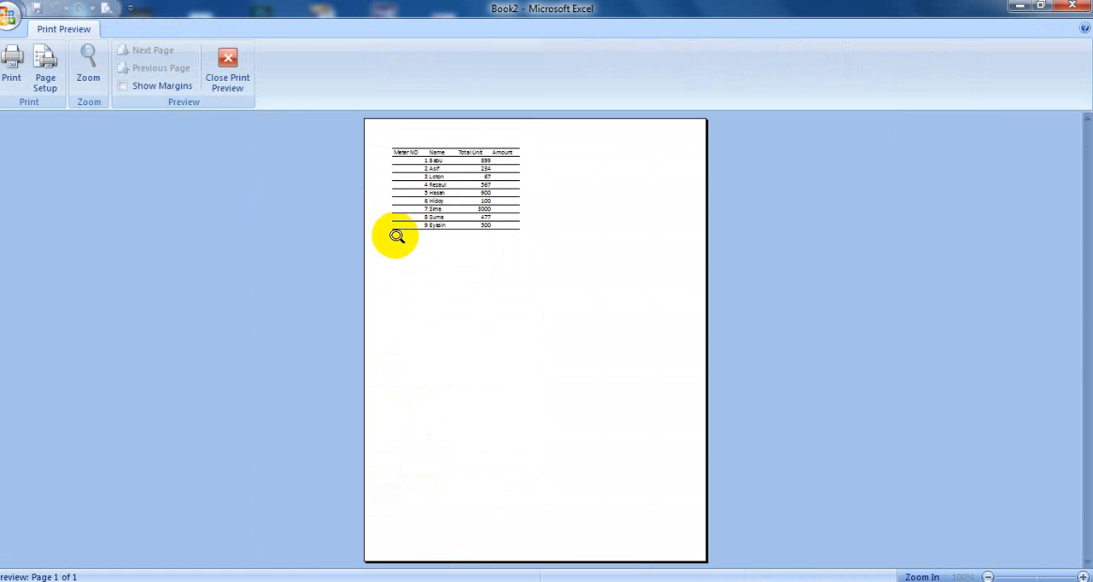
pyautogui.click(397, 236)
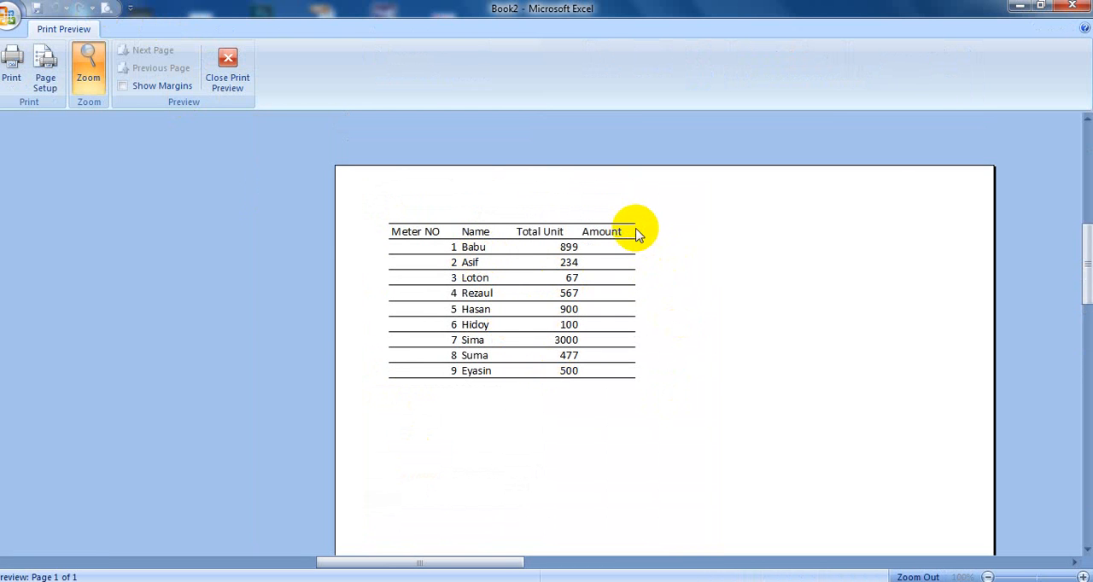
pyautogui.click(227, 68)
pyautogui.click(217, 255)
pyautogui.click(411, 333)
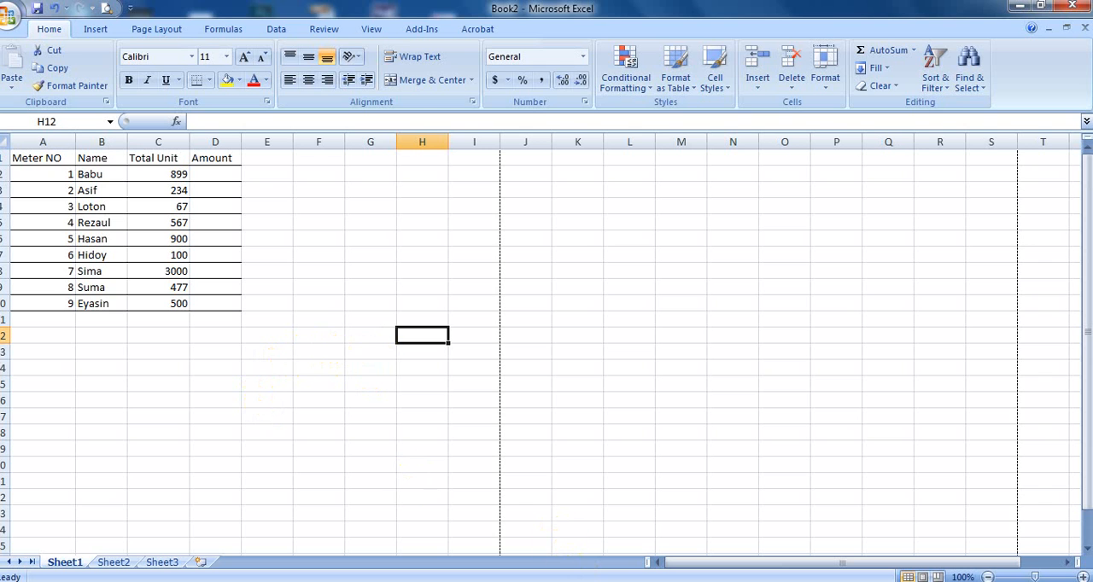
pyautogui.click(933, 580)
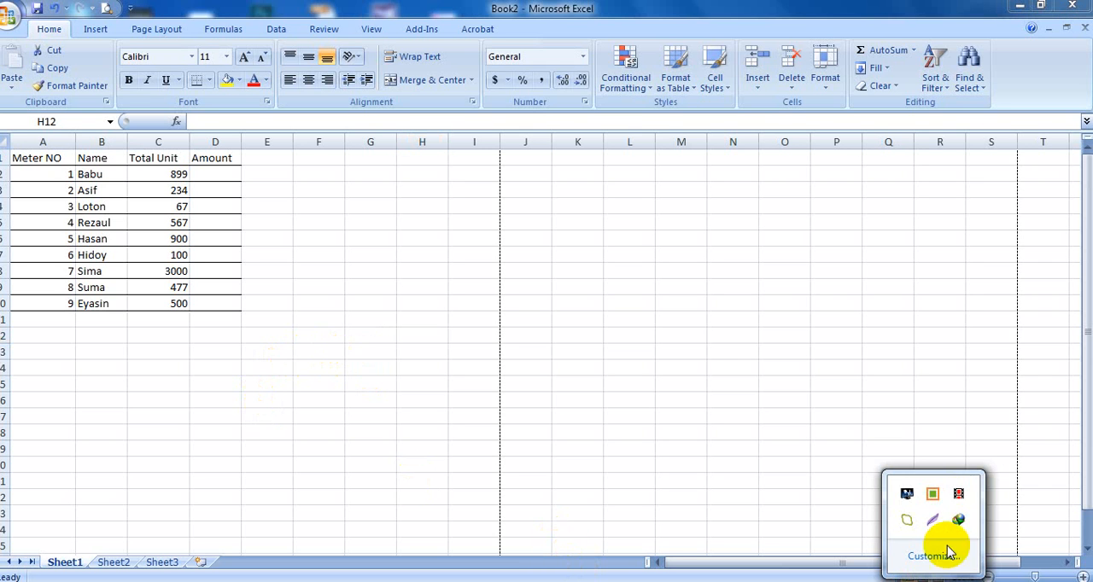